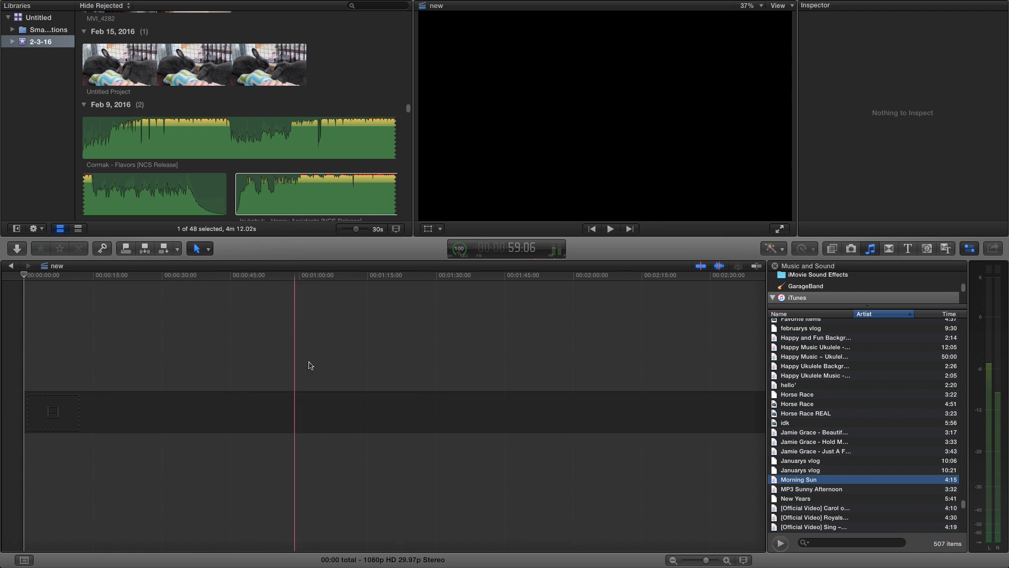
Enlarge the clip browser and viewer area, and return to the cage tour project in the timeline.
scroll(347, 158, "up", 4)
left_click_drag(360, 238, 316, 283)
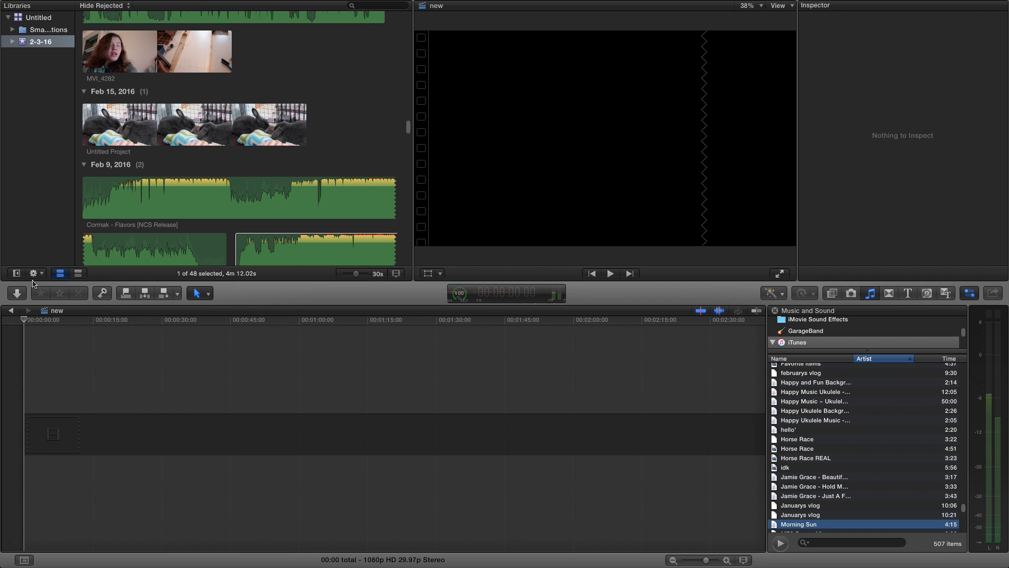
left_click(10, 312)
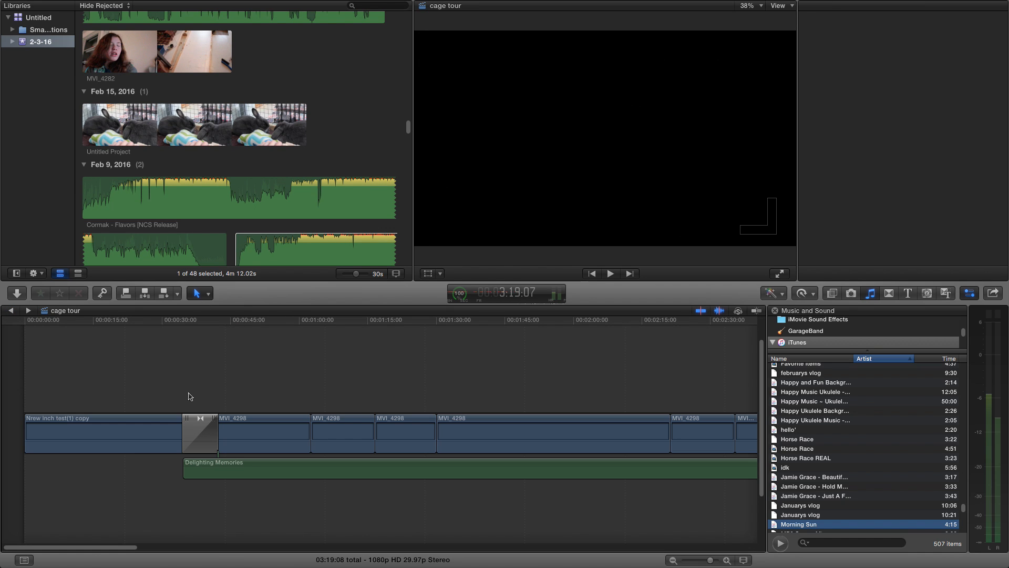
Play the opening intro clip with the pet polaroids from the start of the cage tour timeline.
left_click(673, 560)
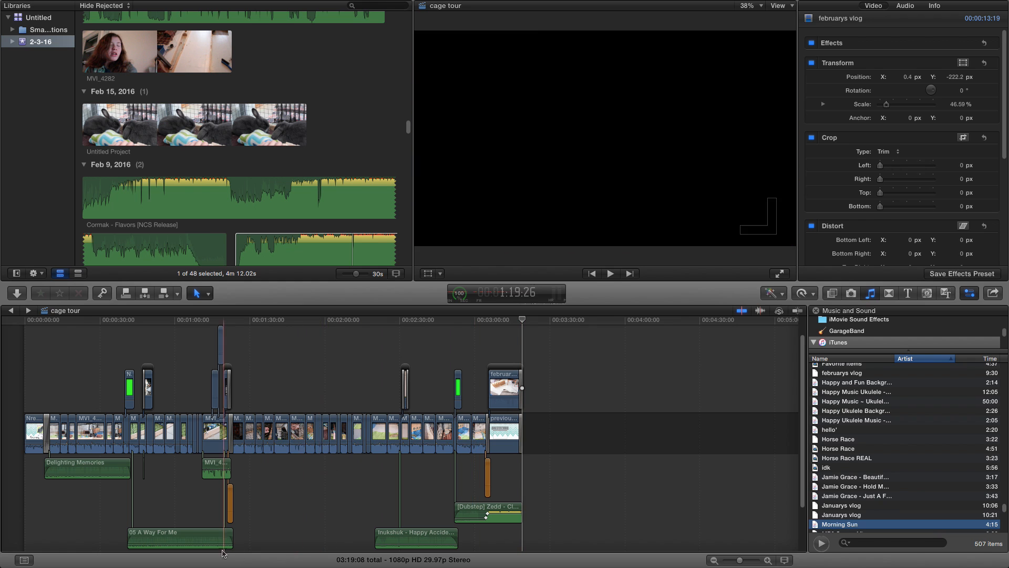
key("super+equal")
left_click_drag(315, 548, 7, 544)
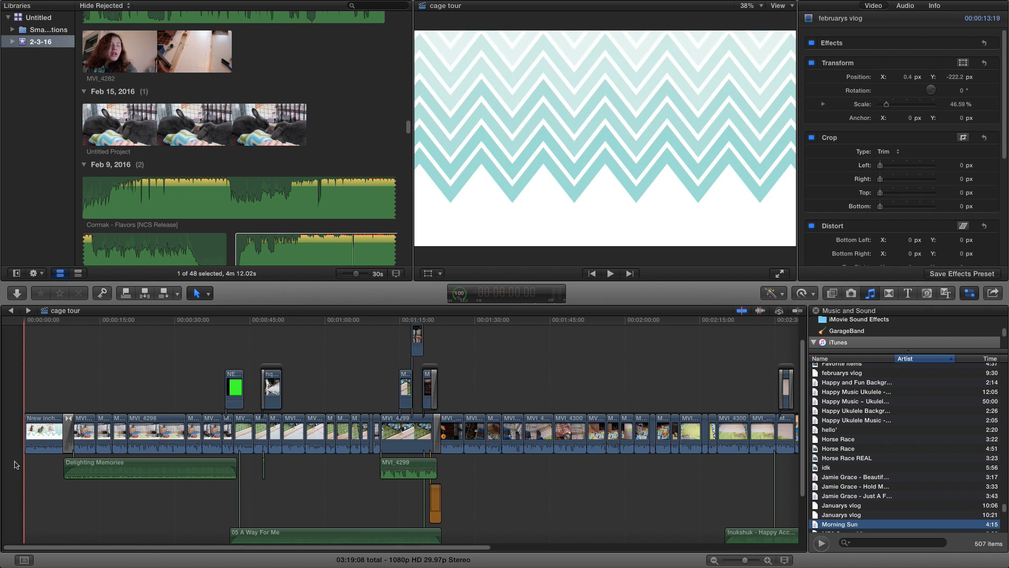
key("space")
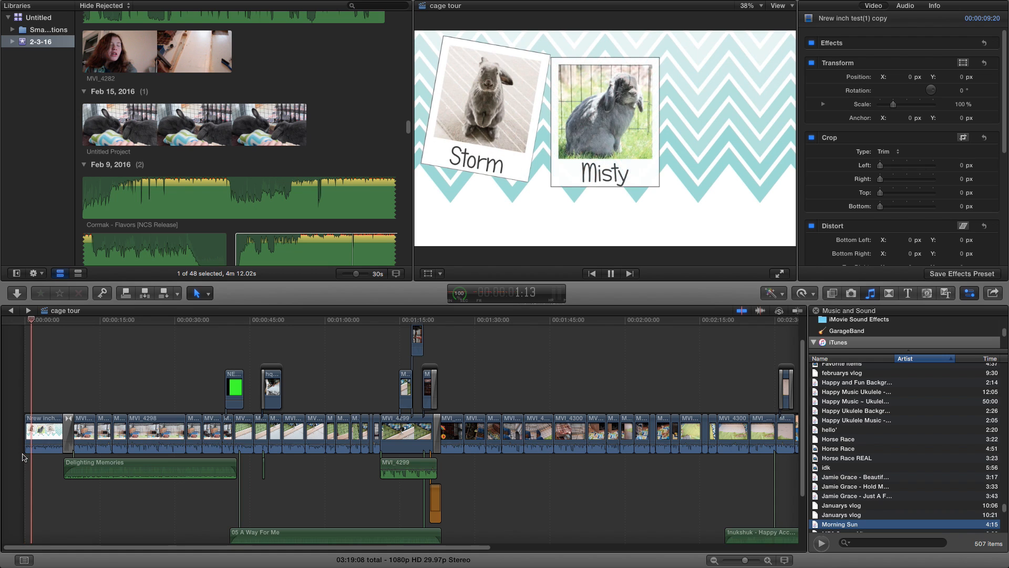
key("space")
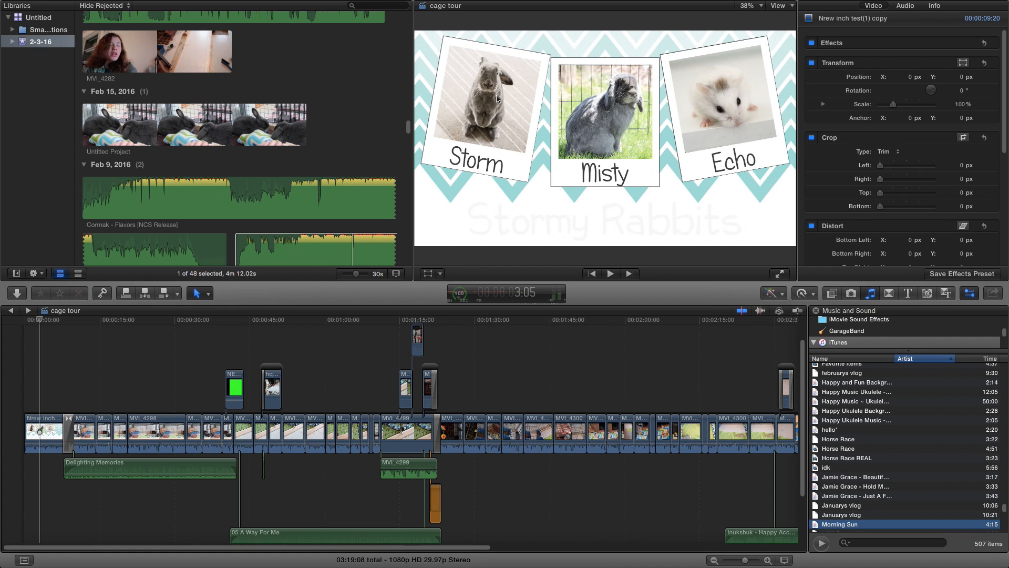
key("Home")
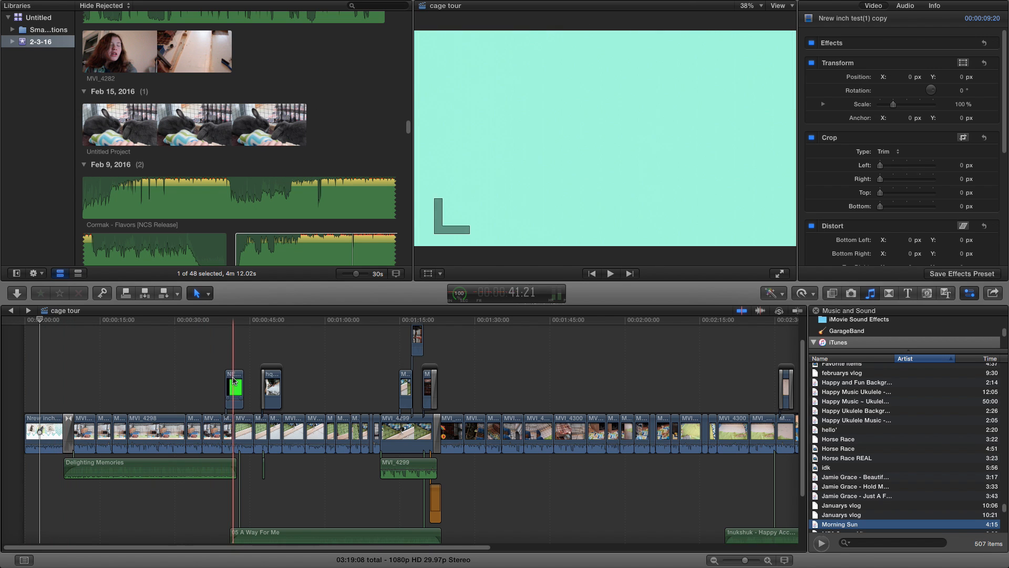
left_click(276, 392)
key("r")
left_click(279, 388)
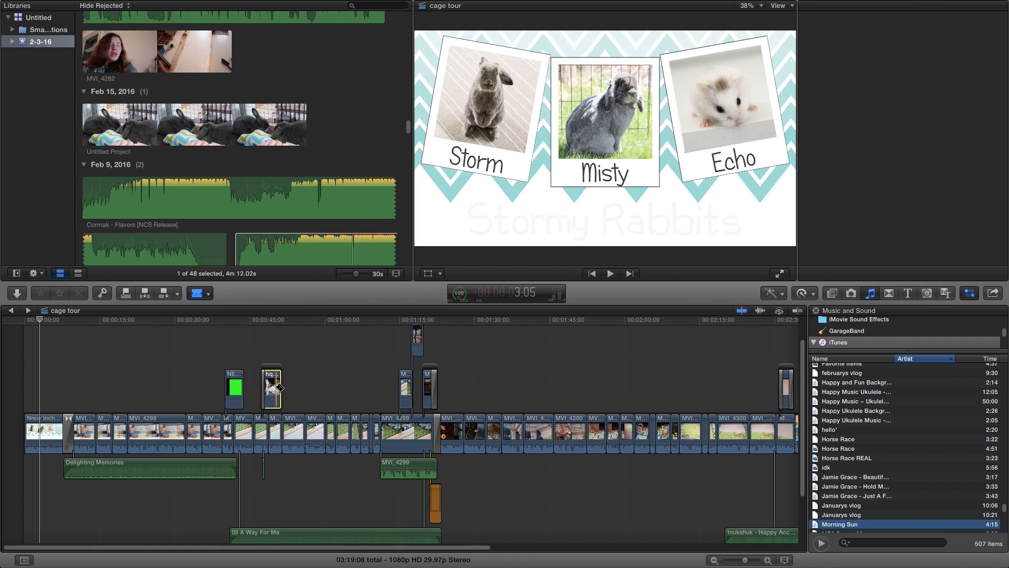
left_click(274, 395)
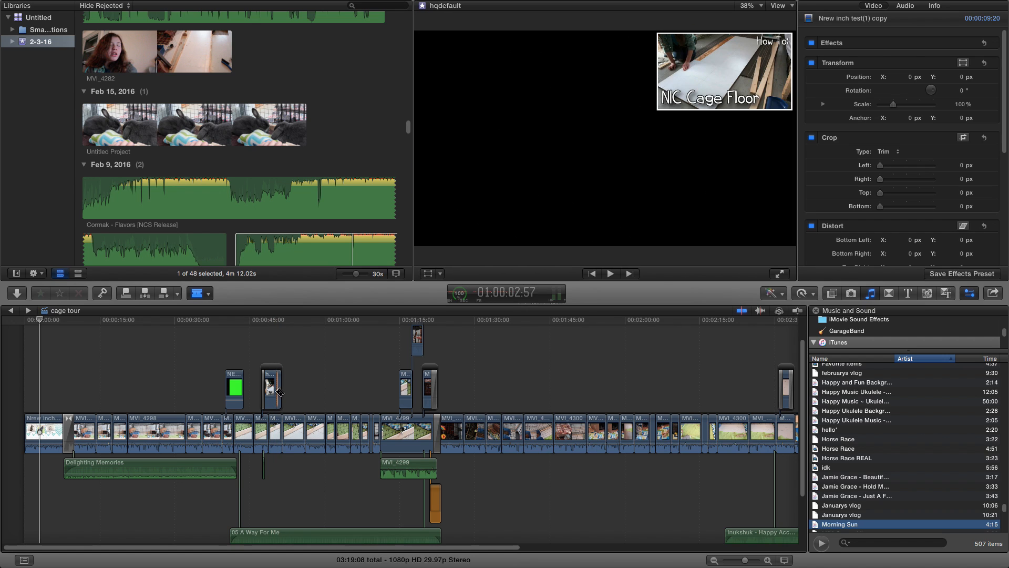
key("a")
left_click(276, 391)
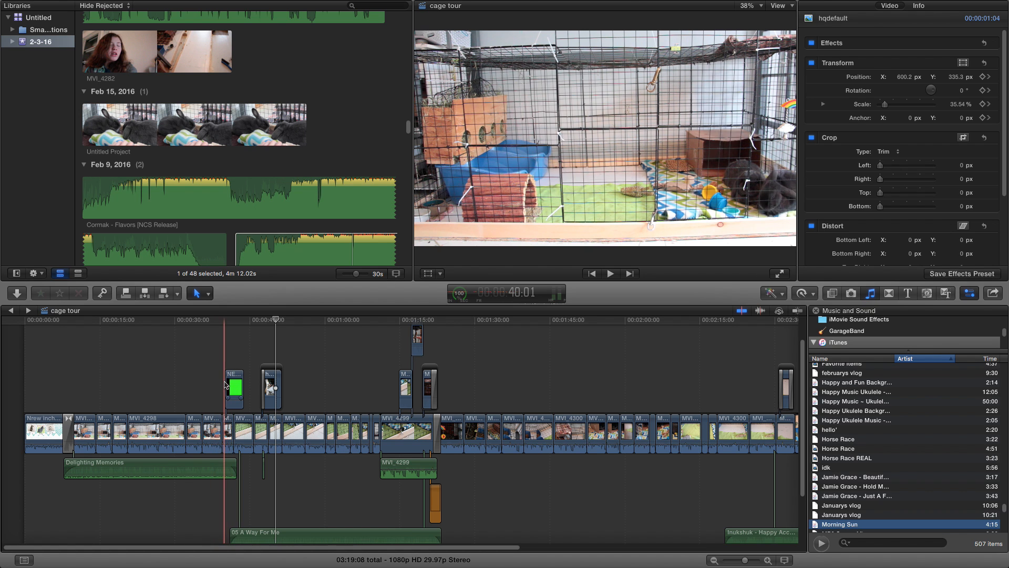
Preview the green-screen transition over the cage footage and show its Keyer settings.
key("space")
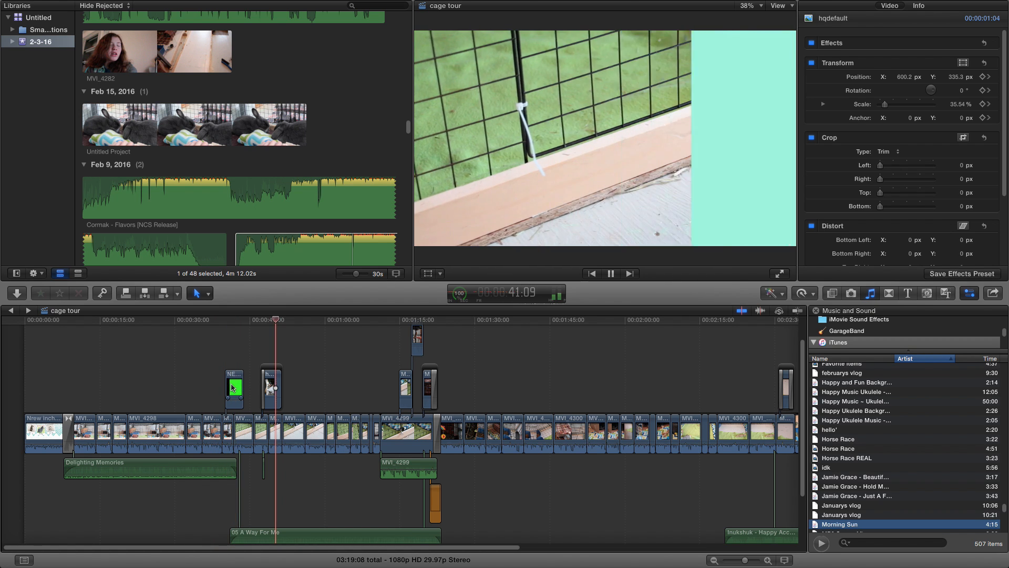
key("space")
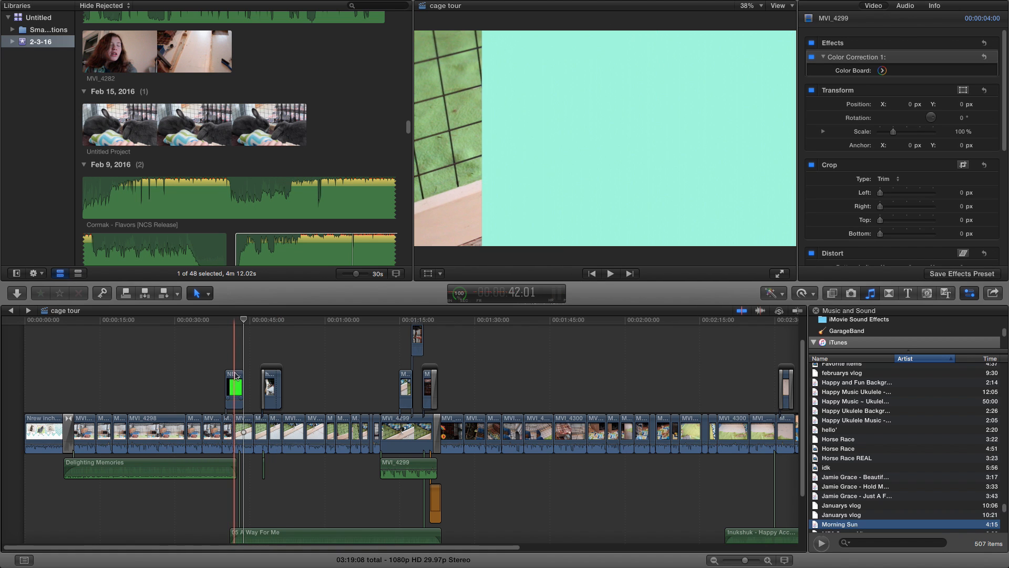
left_click(237, 377)
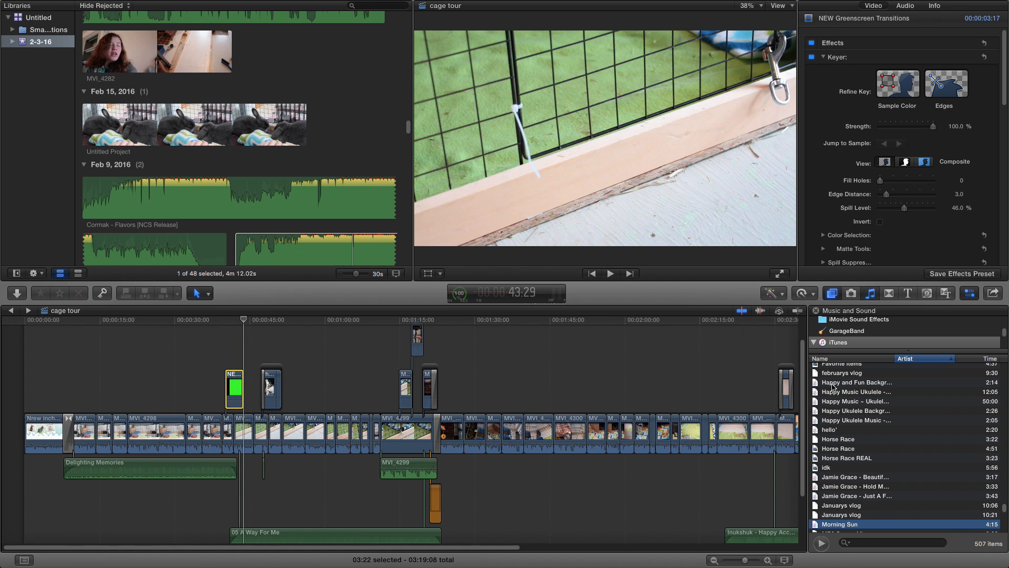
Search the effects library for keyer.
key("super+5")
left_click(860, 544)
type("keyer")
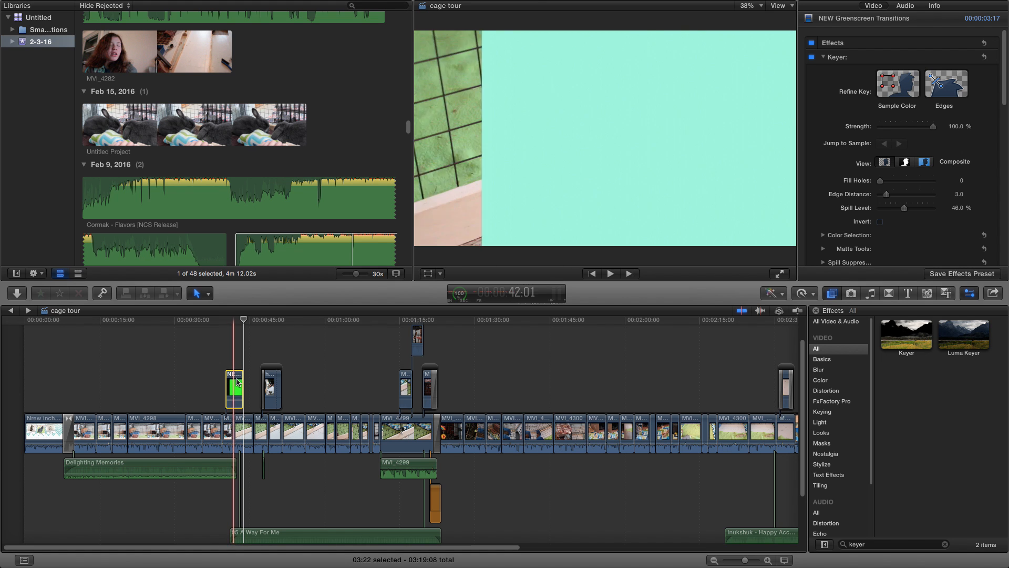
Inspect the Slide transition at the start of the hqdefault overlay and preview it.
key("super+equal")
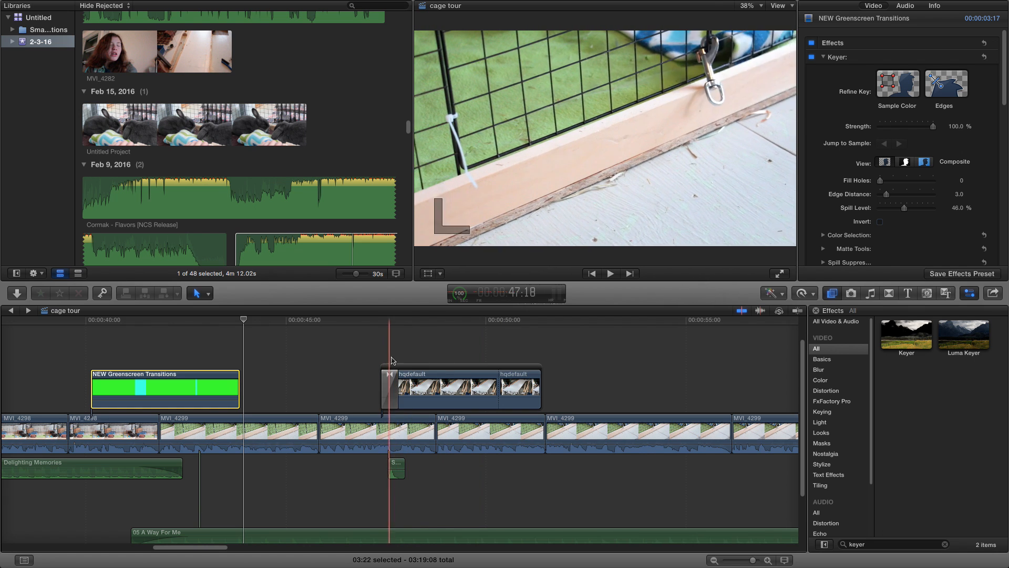
left_click(401, 360)
left_click(390, 387)
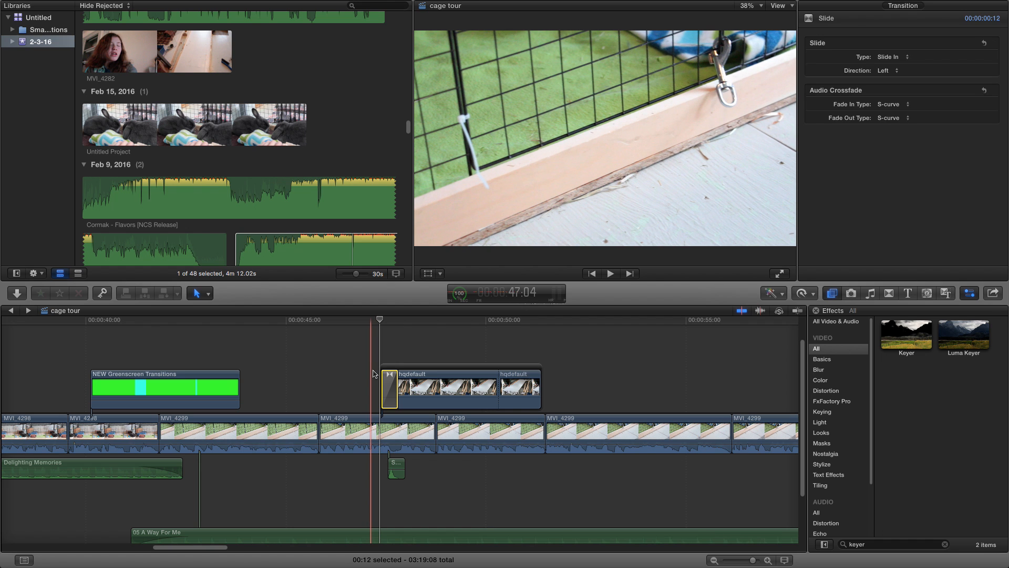
key("space")
key("space")
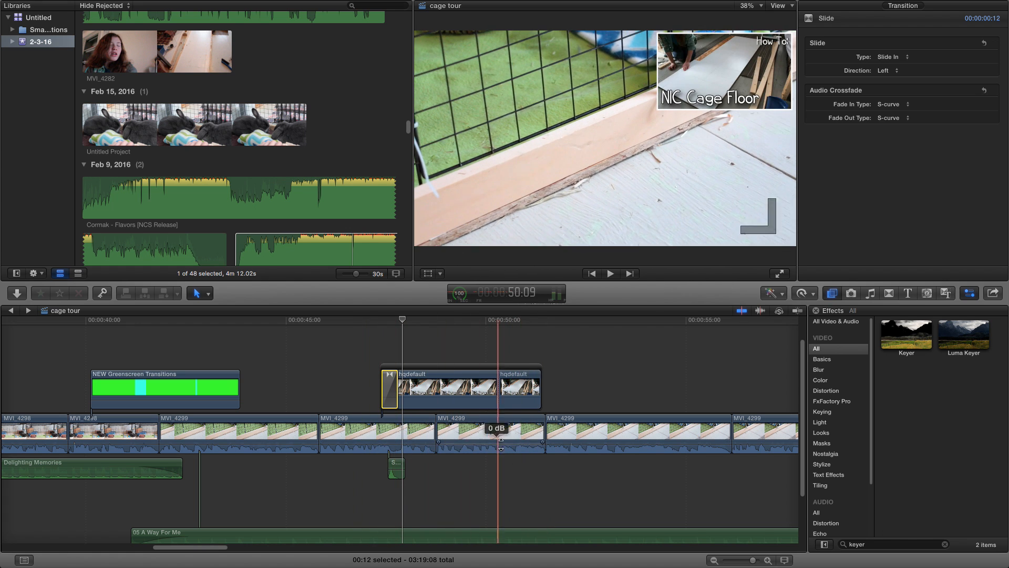
Transform the first hqdefault overlay, moving the NIC Cage Floor image near the frame's centre and scaling it to about 38%.
left_click(461, 390)
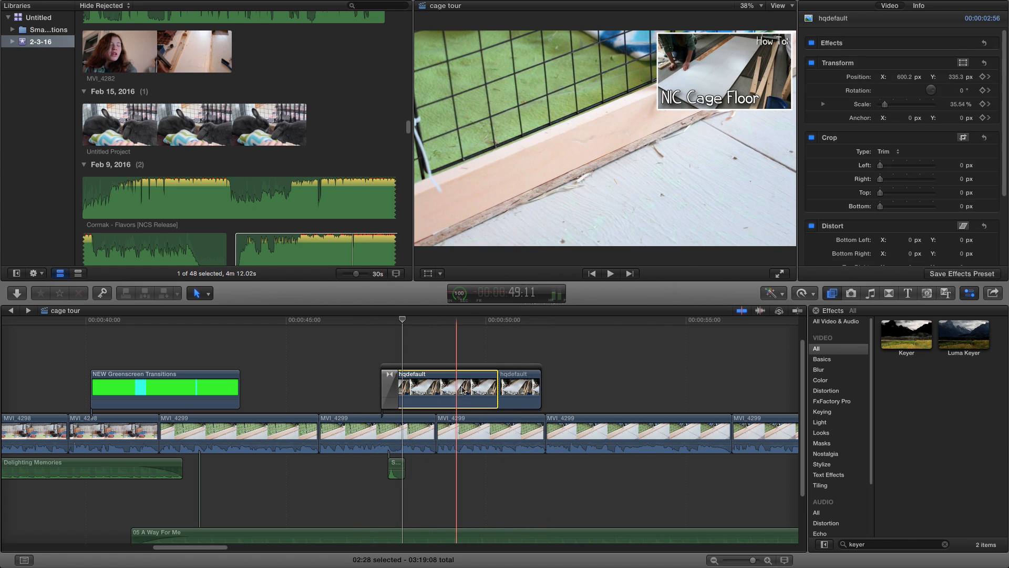
left_click(966, 65)
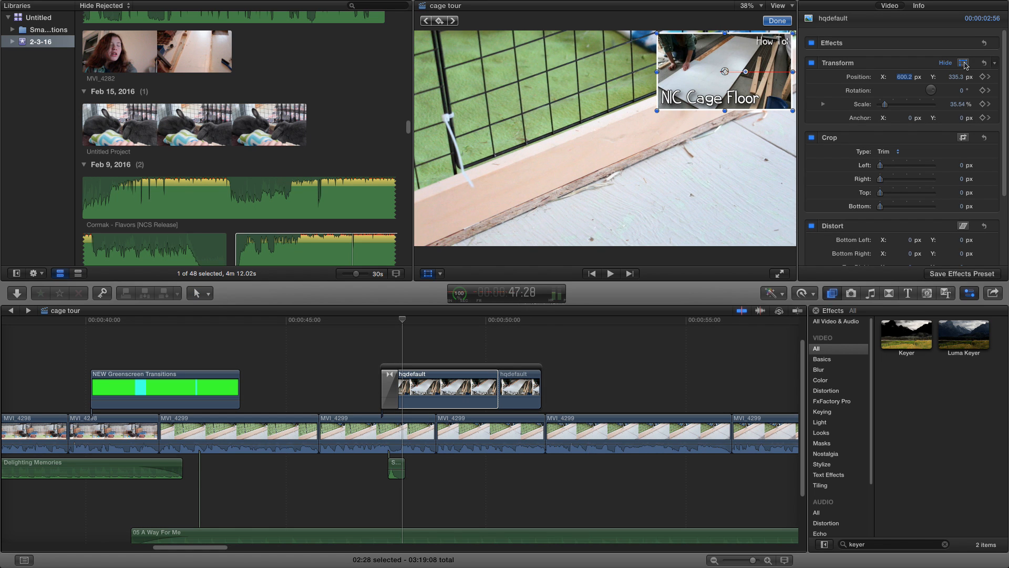
left_click_drag(657, 110, 591, 161)
left_click(697, 99)
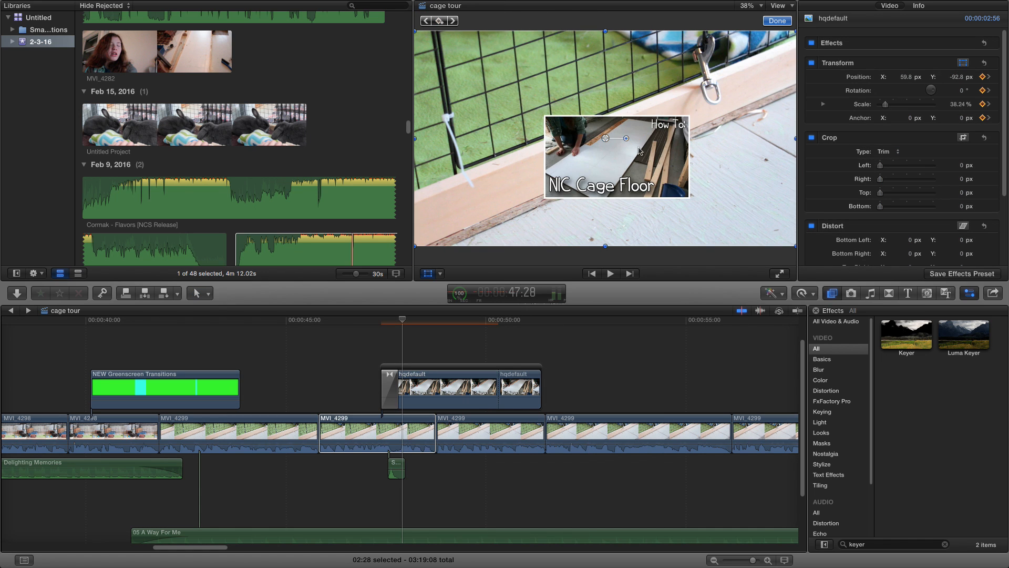
left_click_drag(630, 126, 605, 118)
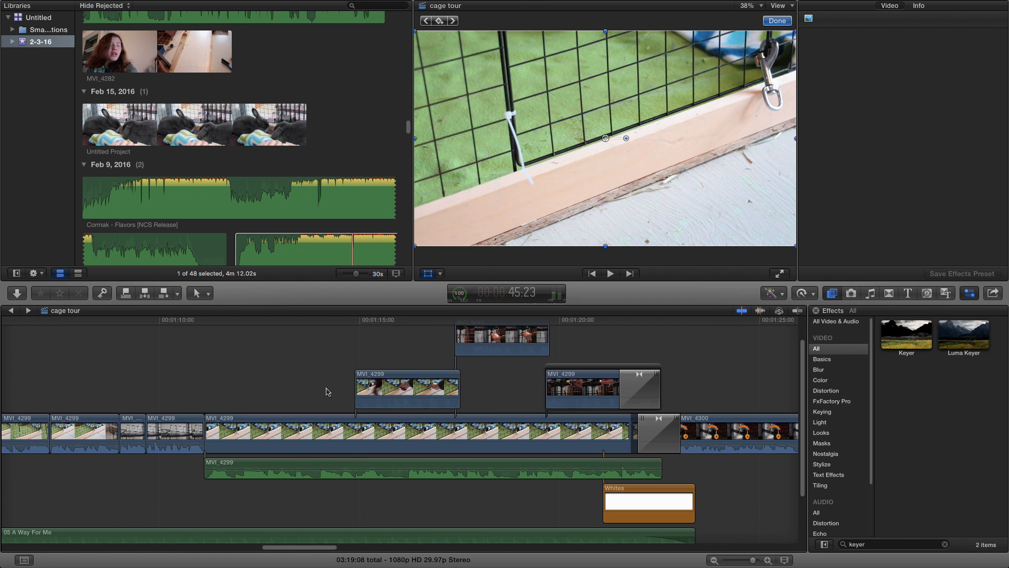
Play the stacked MVI_4299 clips from about 1:13 through the transition into the rainbow toy shot.
left_click(314, 394)
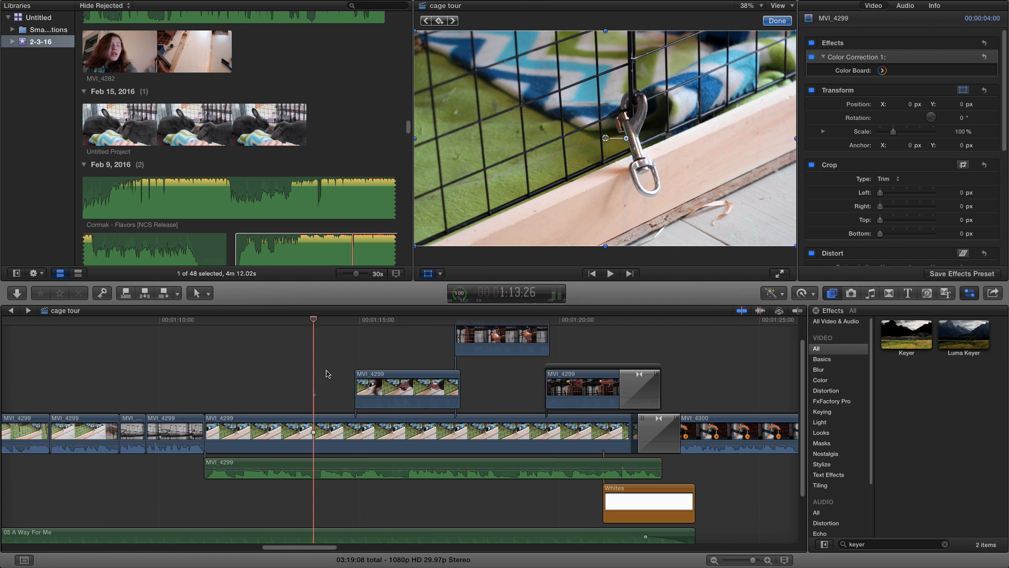
key("space")
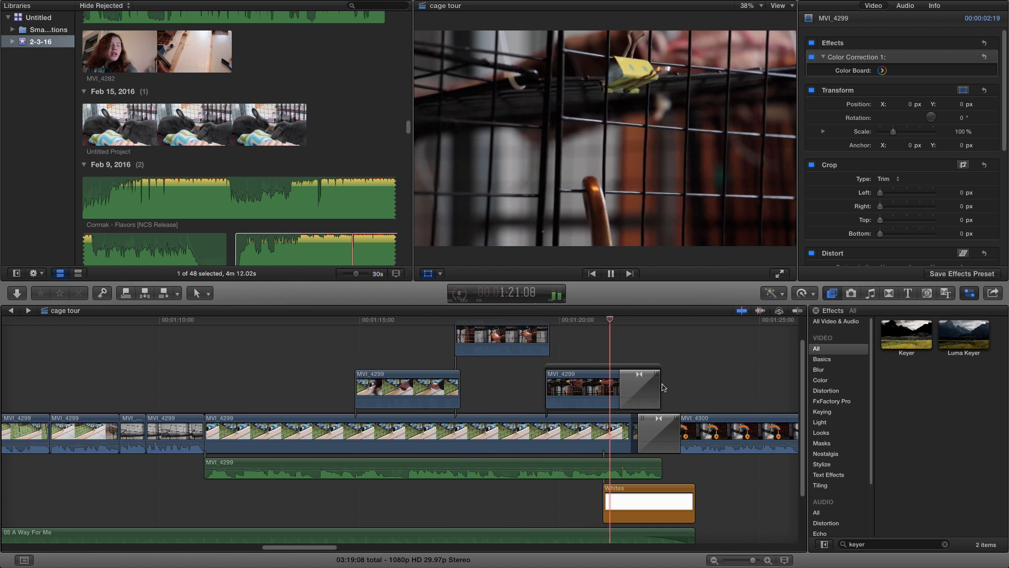
key("space")
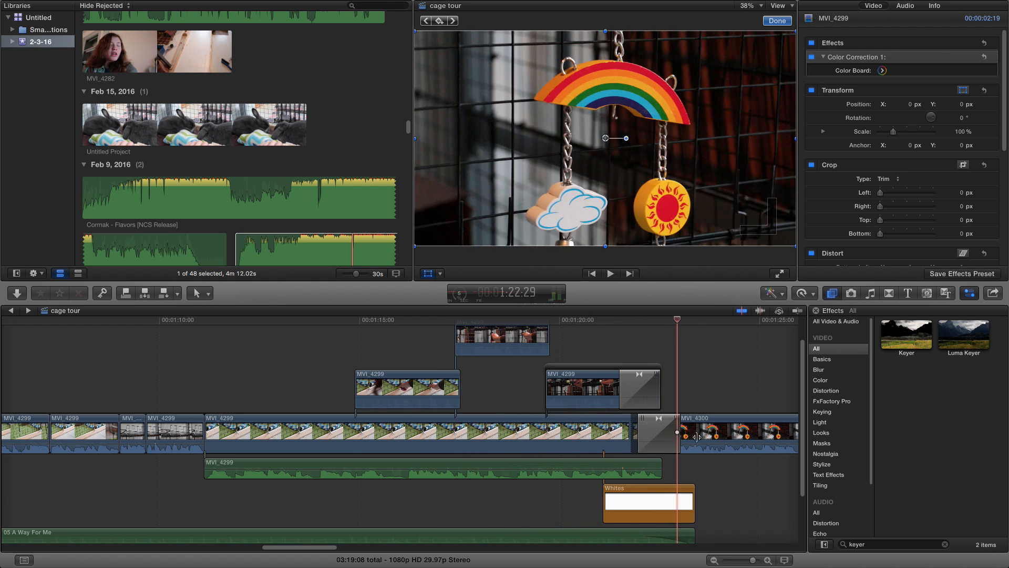
Split the MVI_4300 clip of the plaid blanket at about 1:50:11 with the Blade tool.
scroll(296, 552, "right", 10)
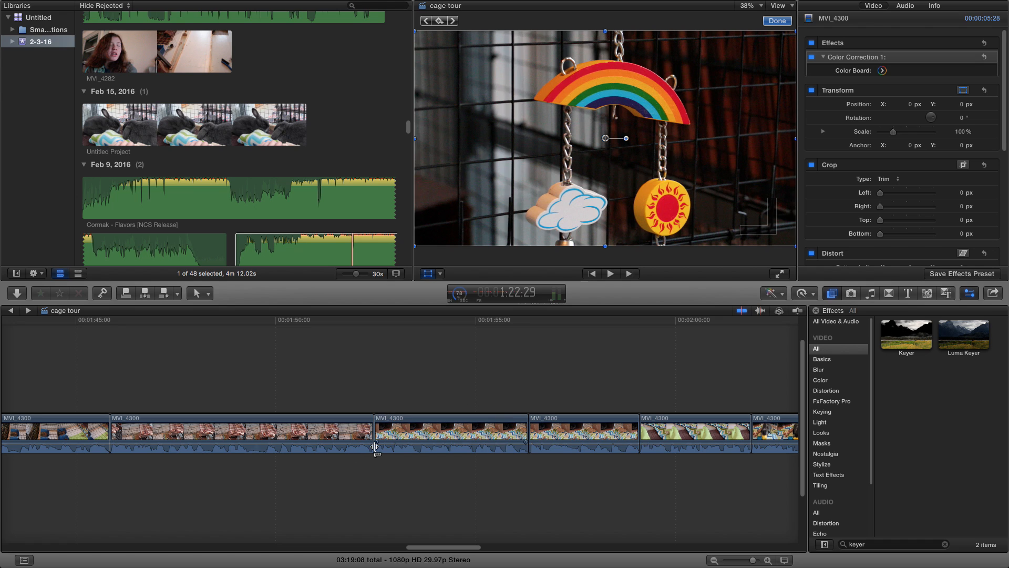
left_click(561, 450)
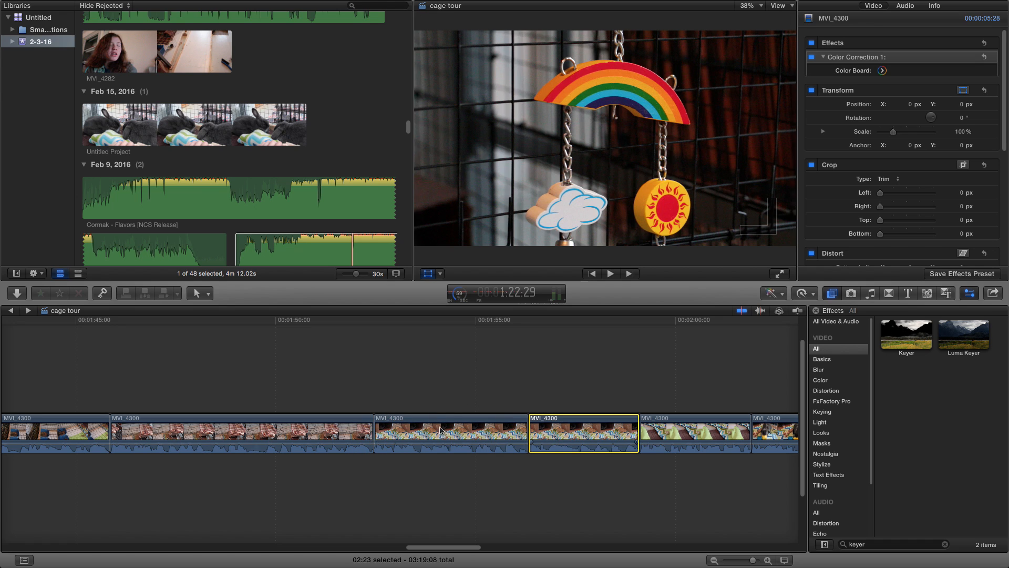
left_click(316, 425)
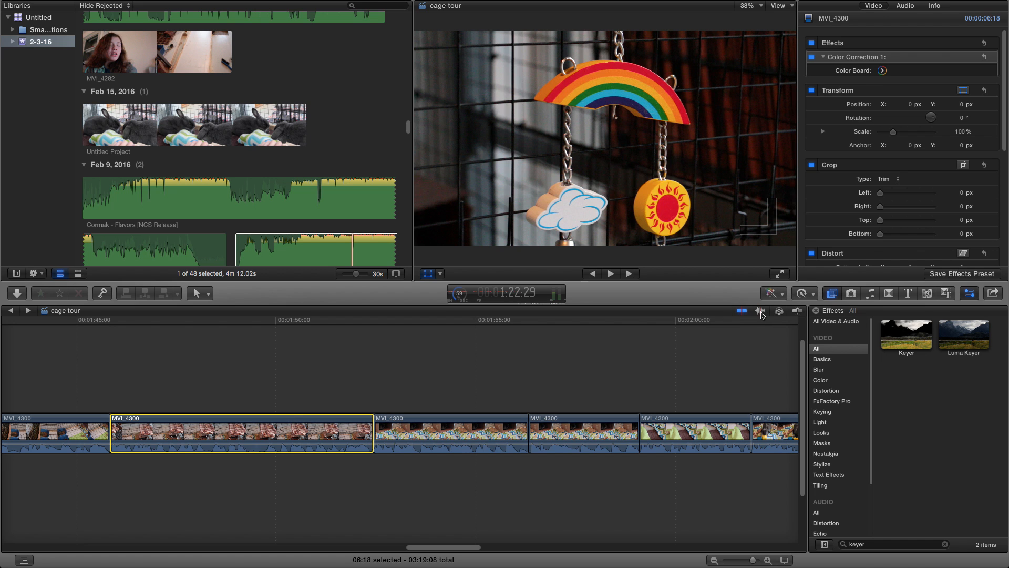
left_click(251, 396)
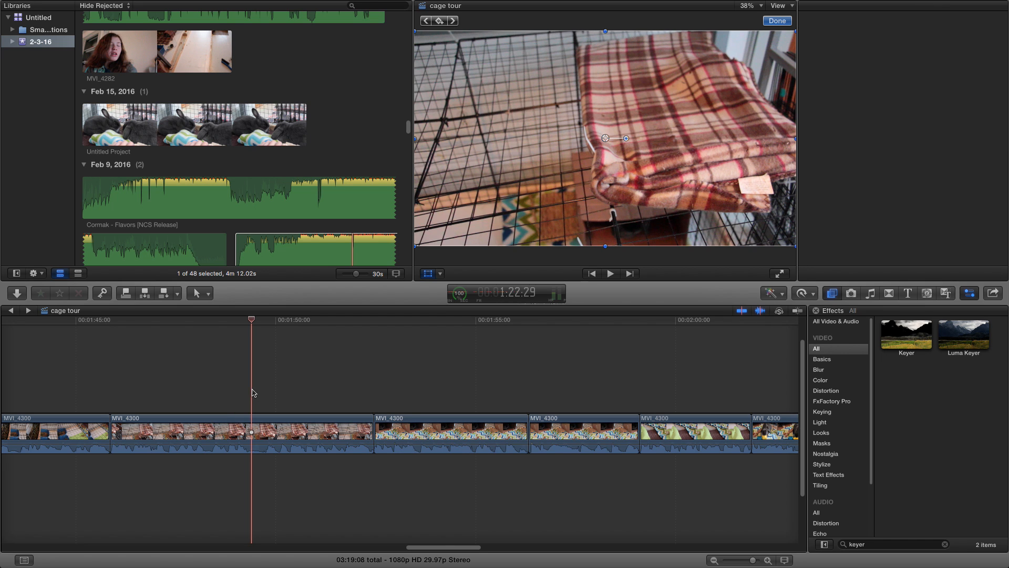
key("space")
key("space")
key("b")
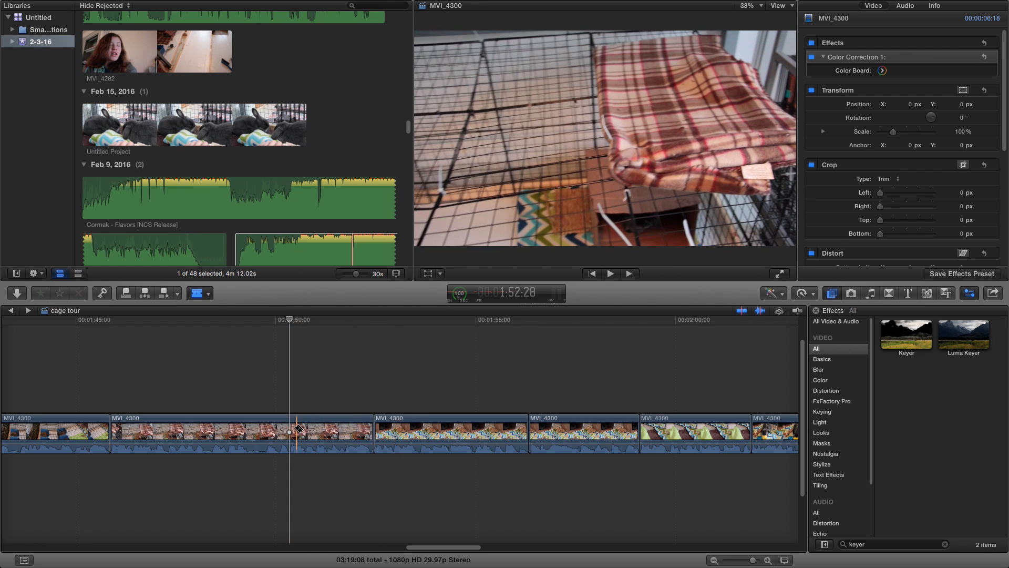
left_click(289, 429)
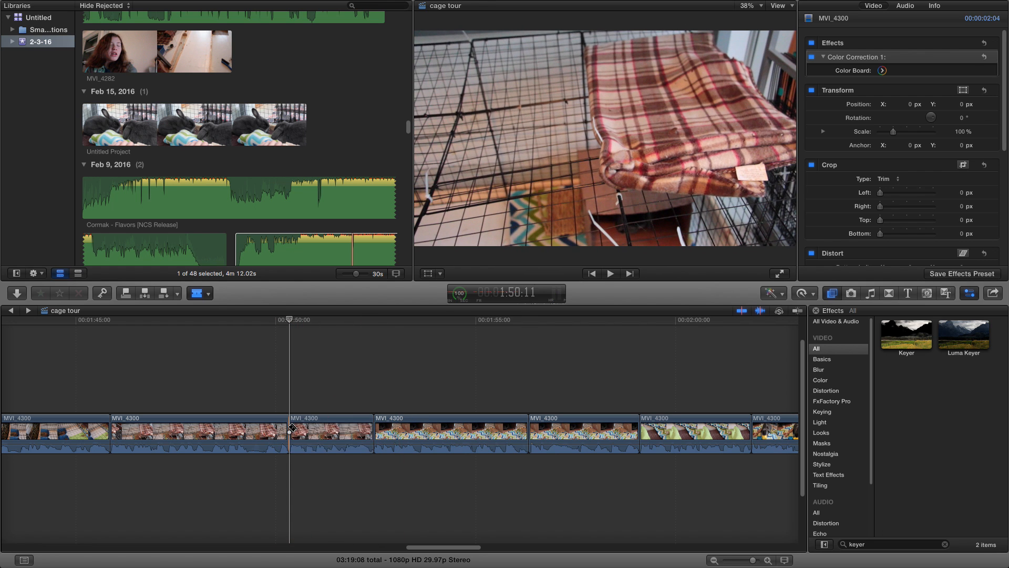
Delete the part of the plaid blanket clip after the cut.
key("a")
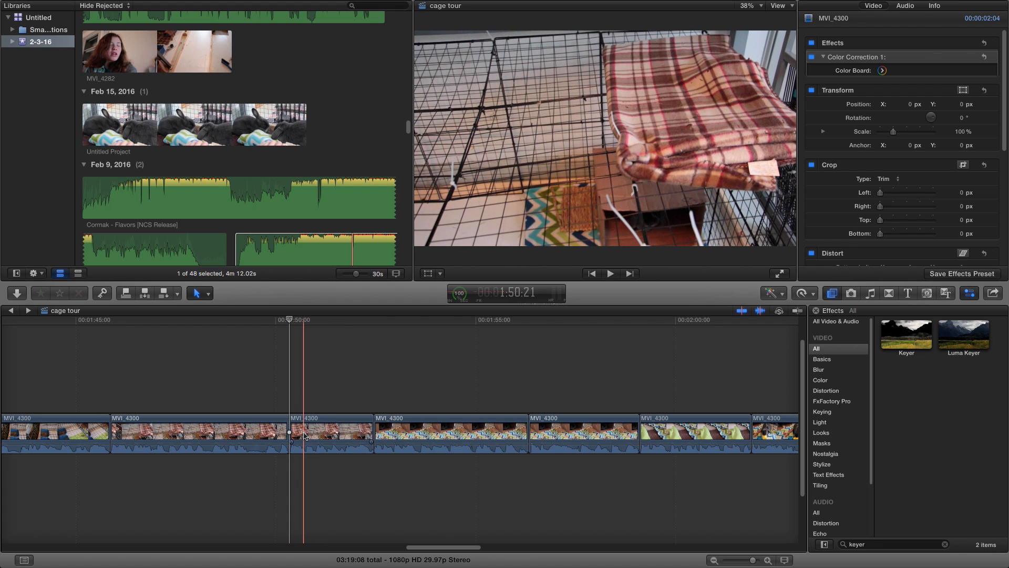
left_click(305, 435)
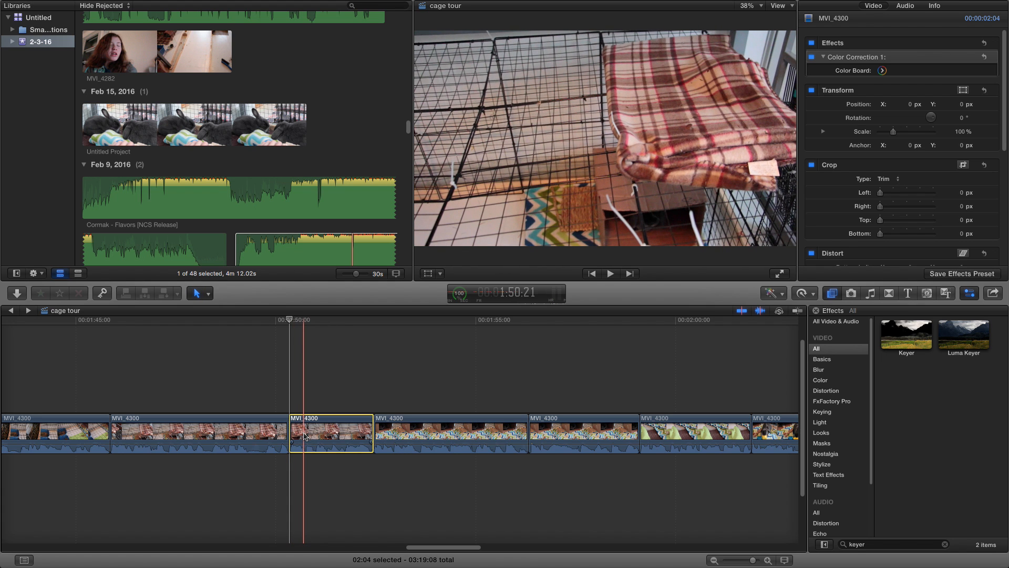
key("Delete")
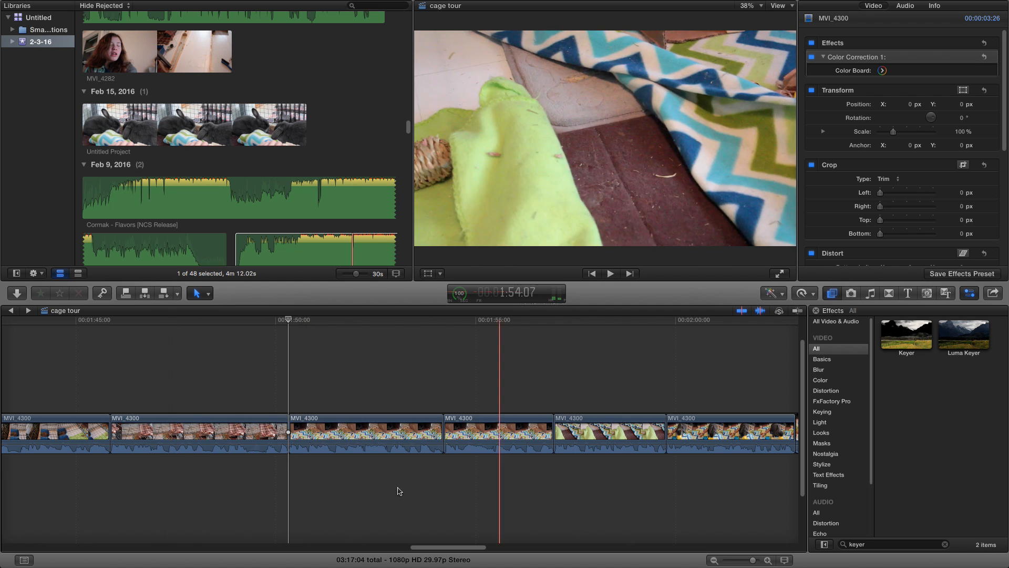
Examine the end section around 3:03, selecting the volume keyframe on the Zedd Clarity music and the februarys vlog overlay.
left_click(714, 560)
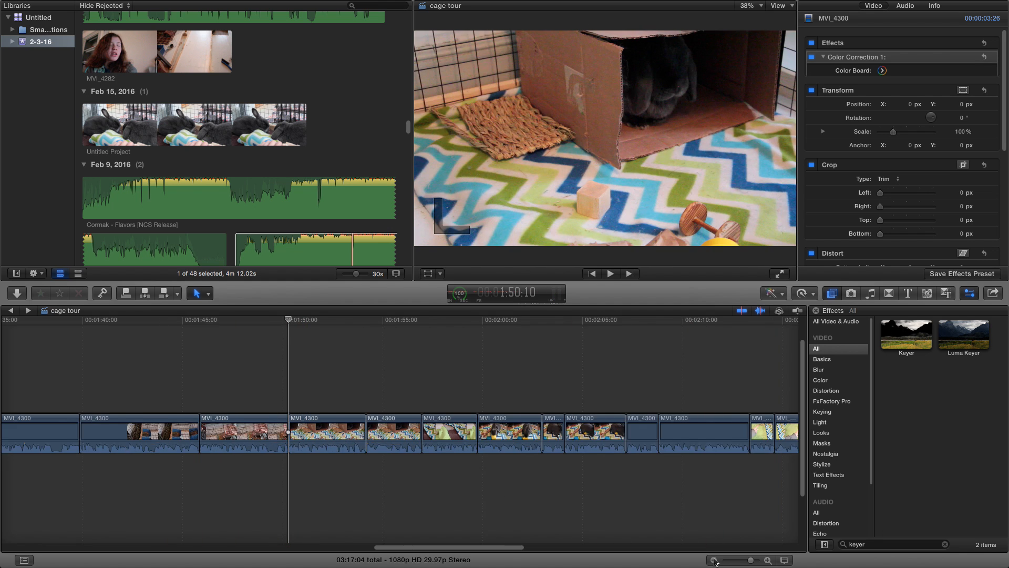
left_click(714, 561)
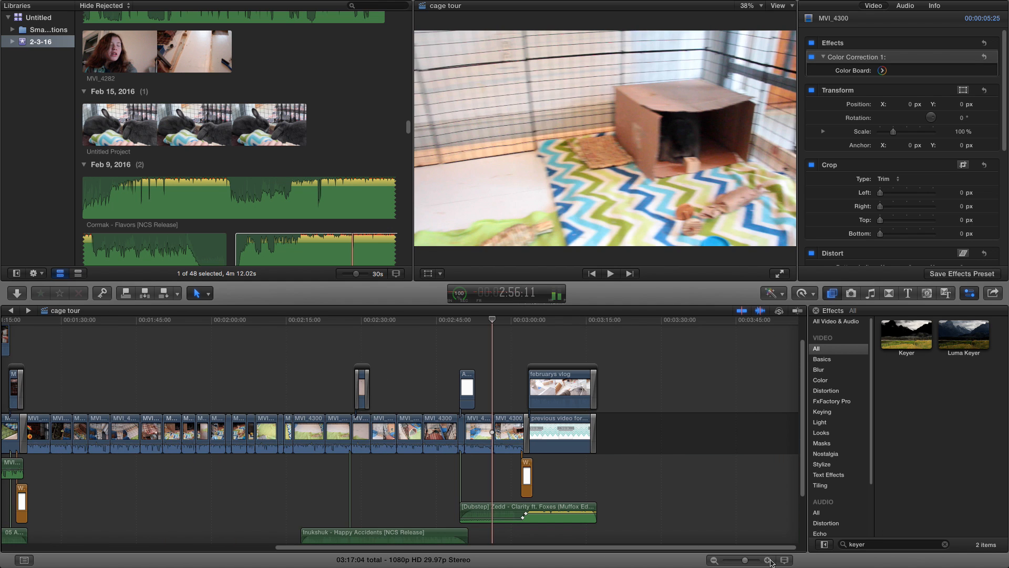
left_click(768, 560)
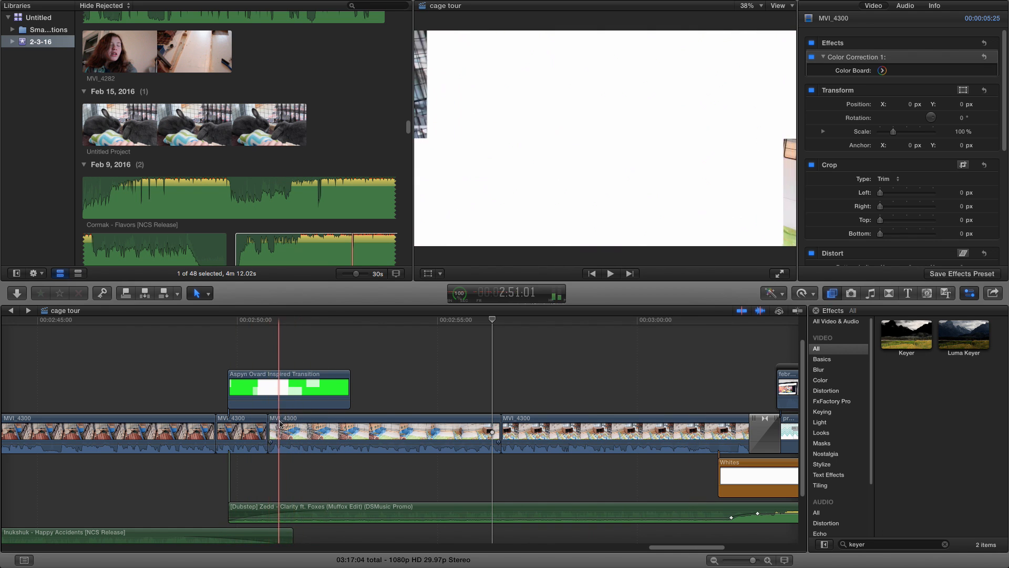
scroll(629, 505, "right", 8)
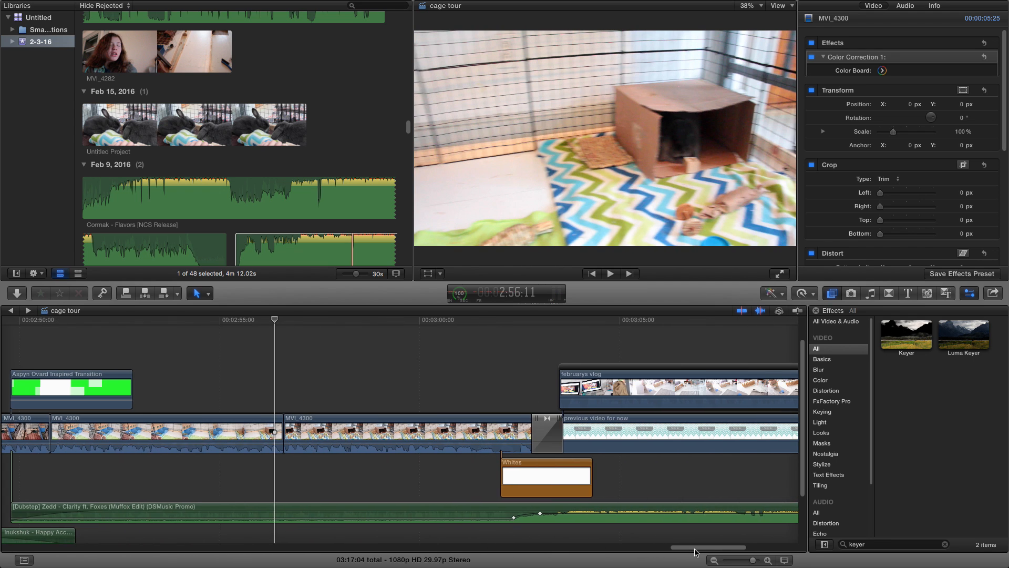
left_click(520, 510)
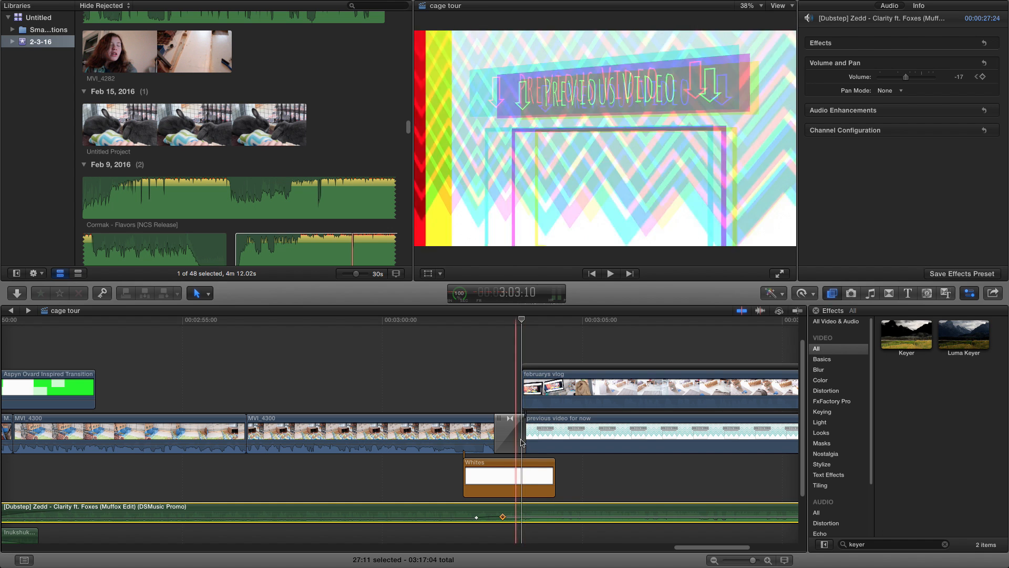
left_click(551, 517)
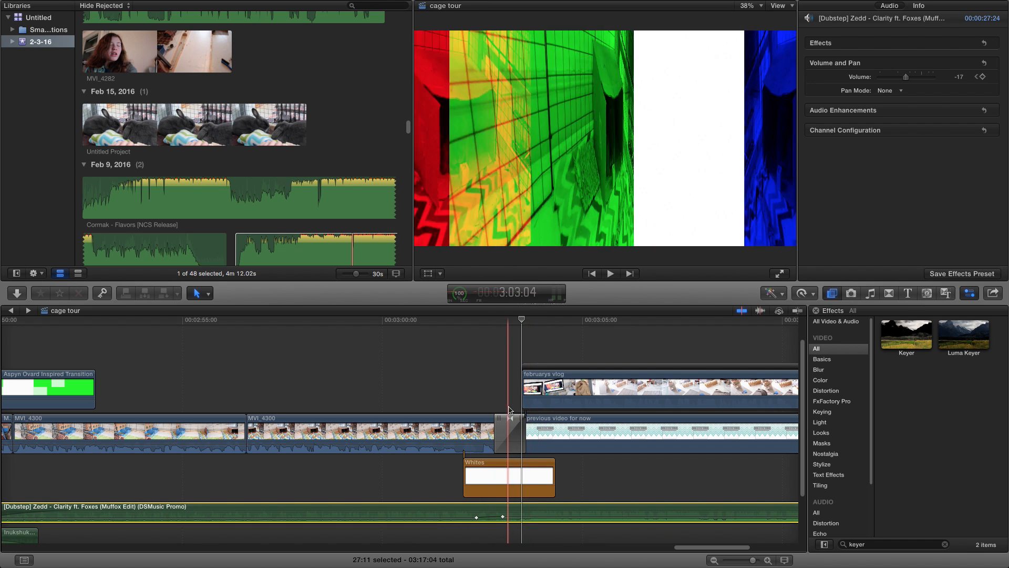
left_click(521, 384)
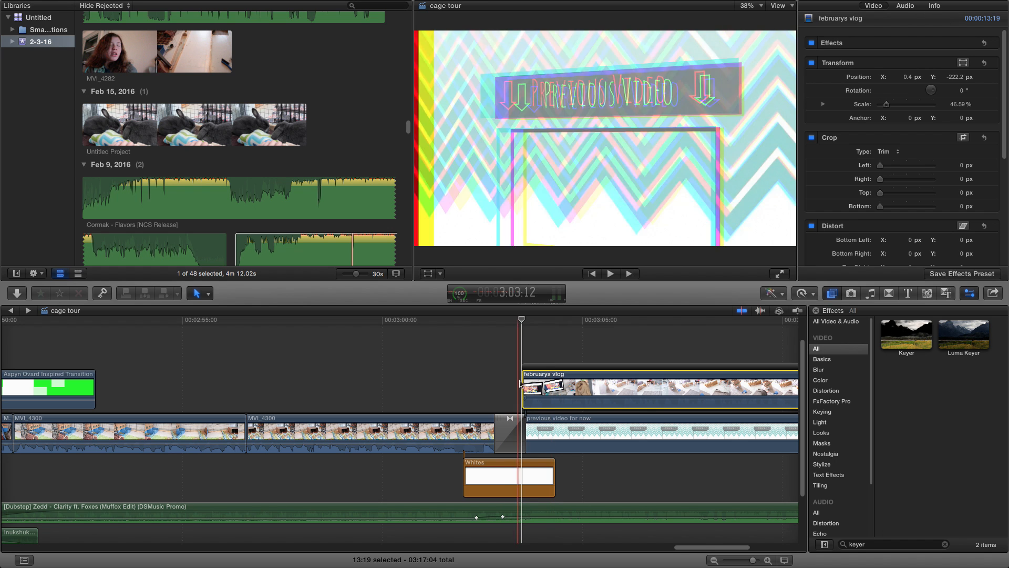
Play the Aspyn Ovard Inspired Transition at about 2:50, and the Previous Video end card after 3:03.
left_click_drag(727, 548, 693, 547)
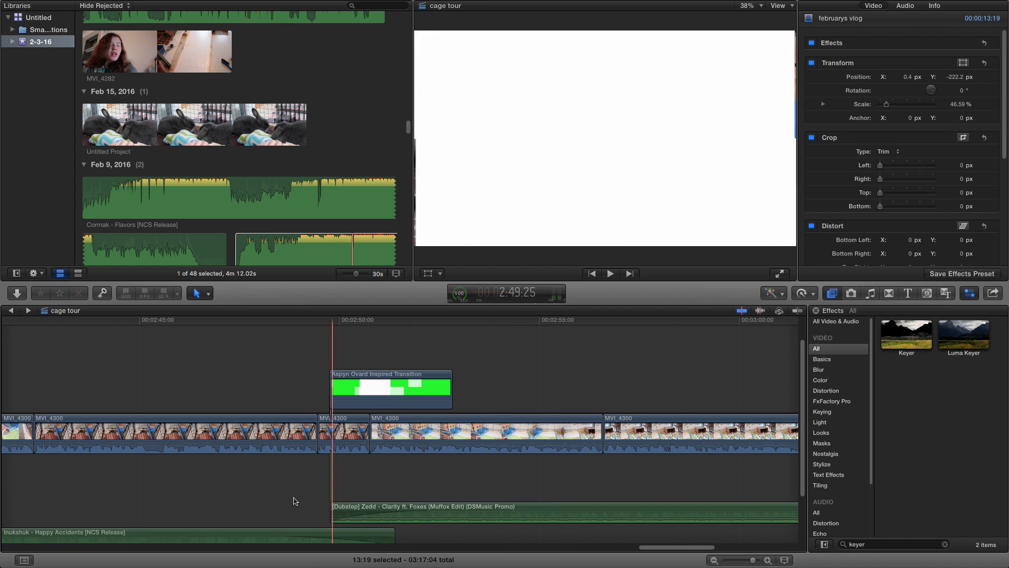
key("space")
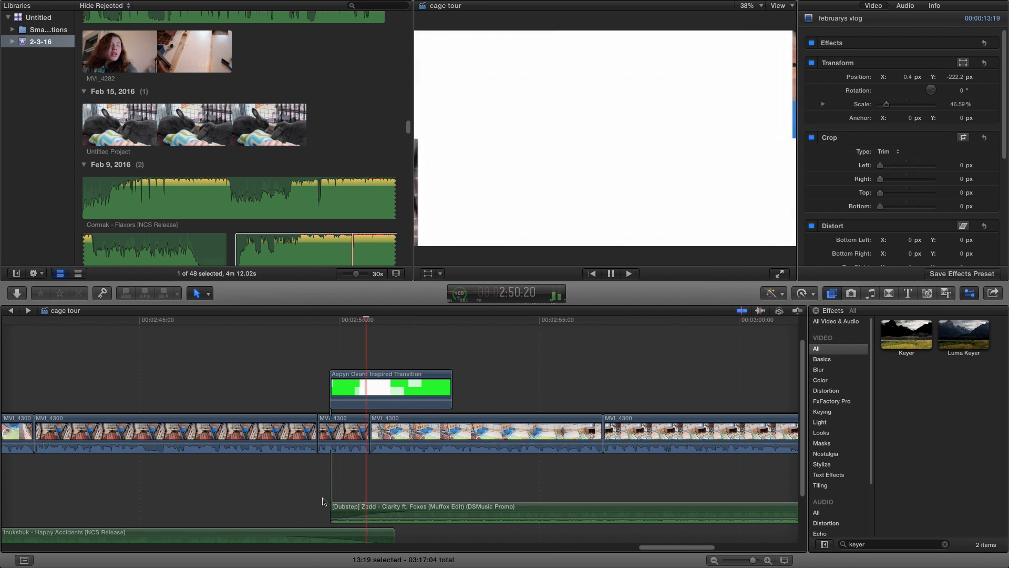
key("space")
left_click_drag(676, 547, 736, 550)
key("space")
key("space")
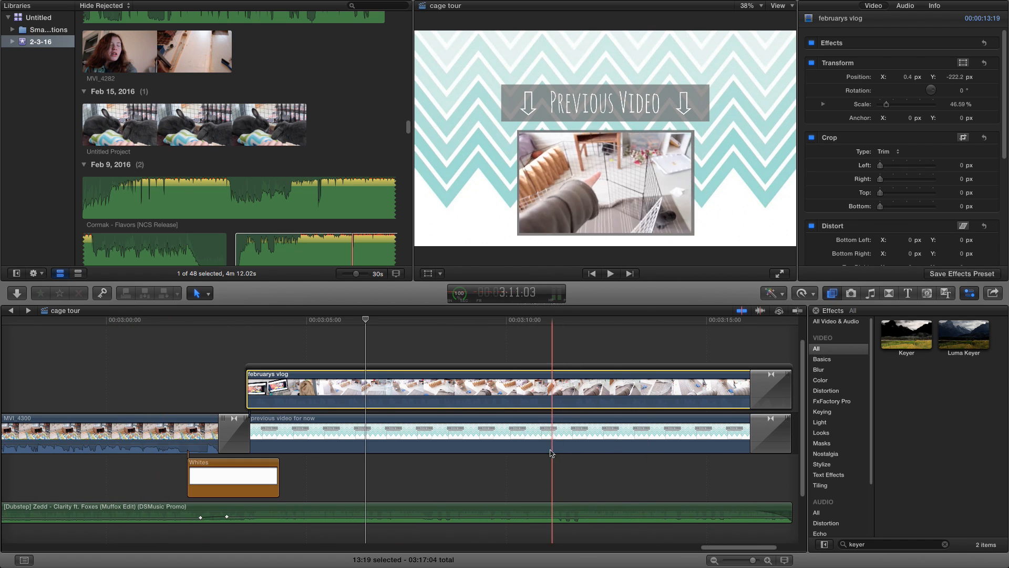
Inspect the previous video for now background and show the on-screen Transform controls of the februarys vlog overlay.
left_click(512, 430)
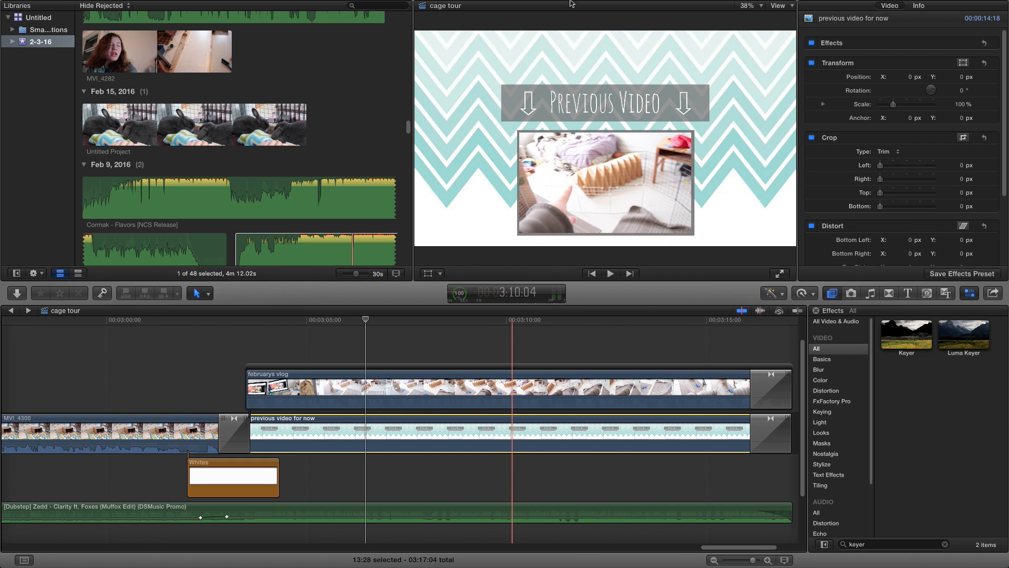
left_click(359, 387)
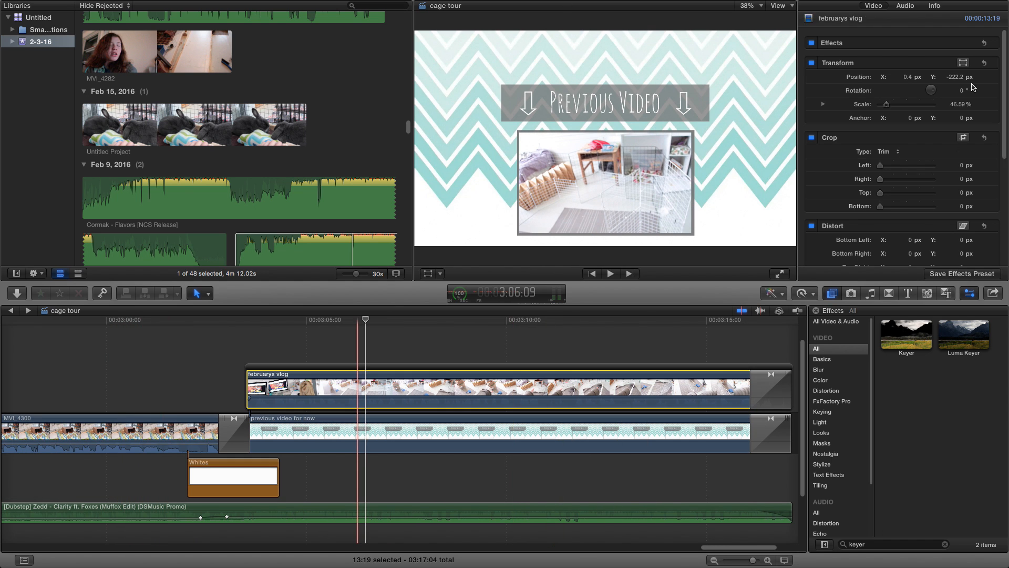
left_click(963, 63)
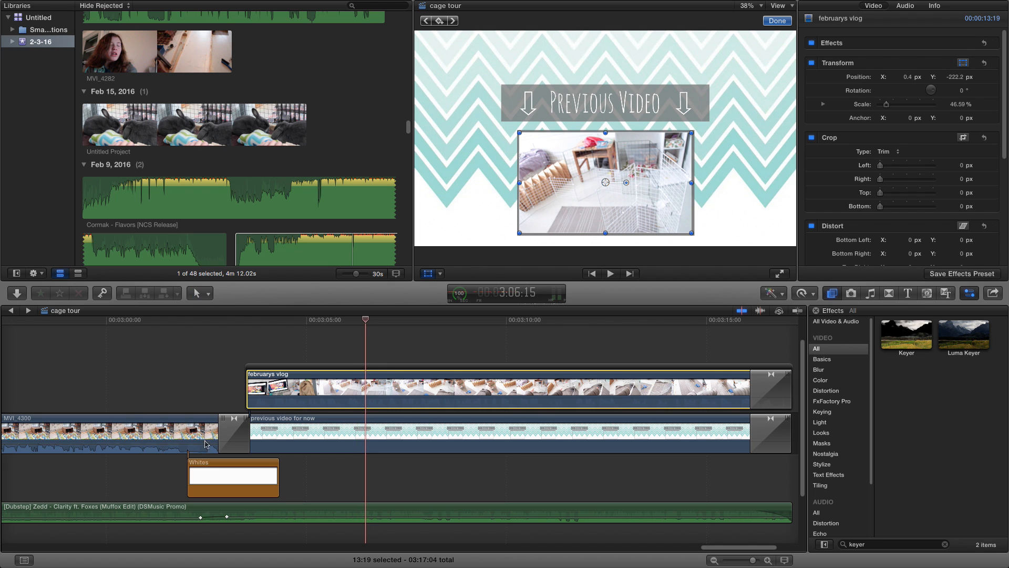
Replace the februarys vlog overlay with the Untitled Project clip and cut away its intro before about 3:14.
left_click(191, 105)
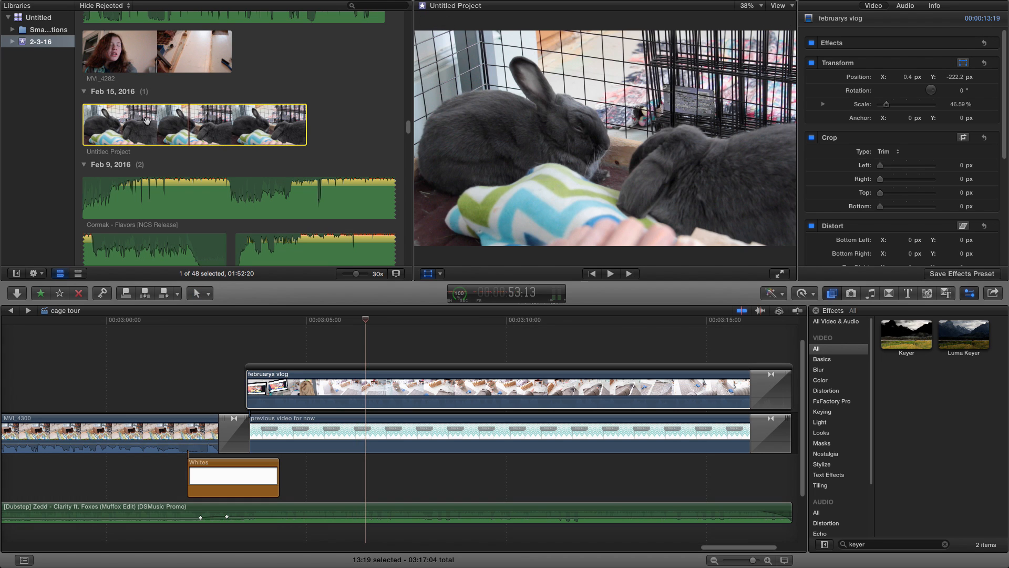
left_click_drag(155, 132, 305, 382)
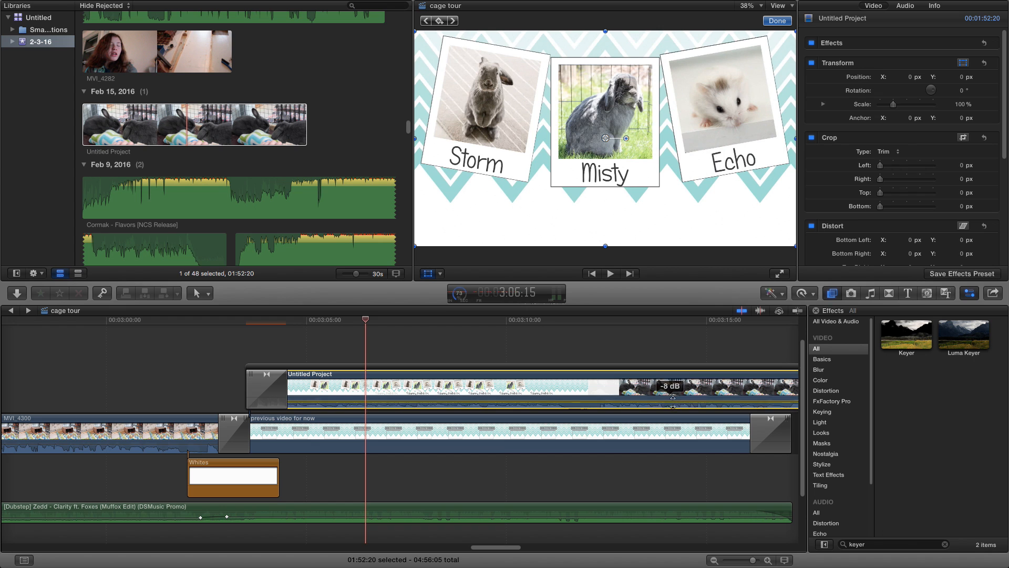
key("b")
left_click(676, 392)
key("a")
left_click(626, 392)
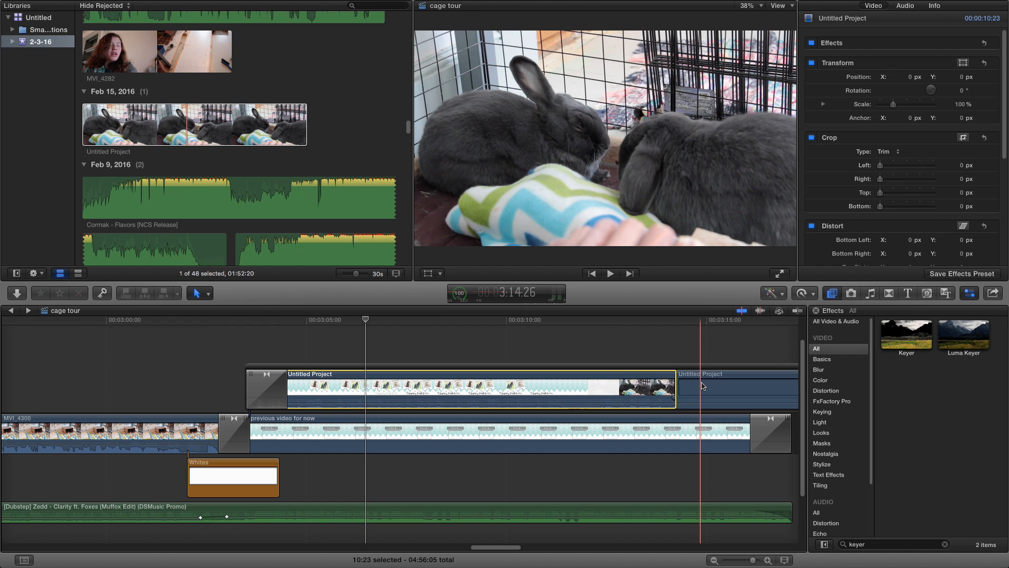
key("Delete")
Scale the Untitled Project overlay to about 46%, fit it inside the Previous Video frame, and play the end card.
left_click(374, 391)
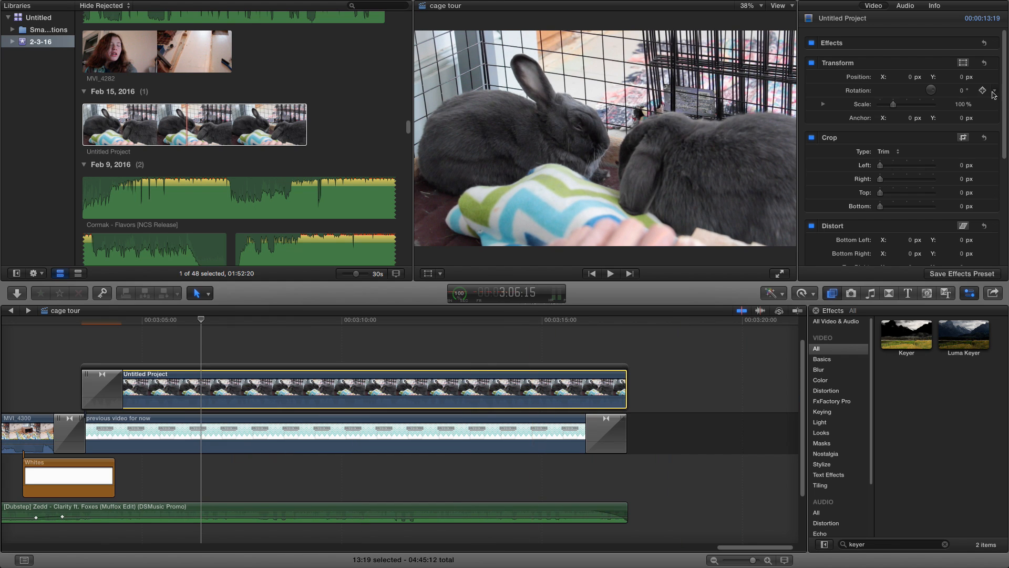
left_click(962, 63)
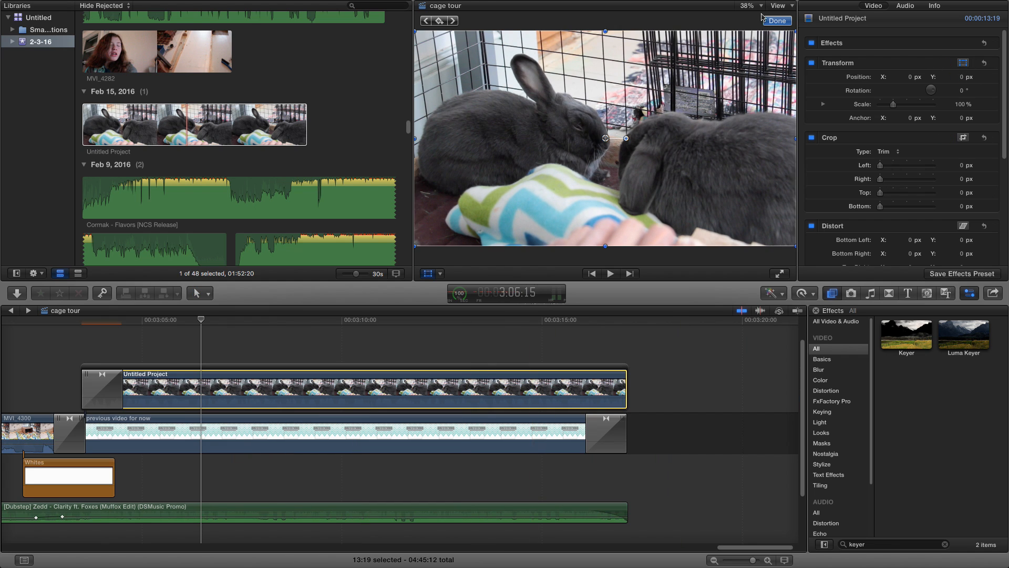
left_click_drag(794, 32, 690, 91)
left_click_drag(682, 179, 691, 229)
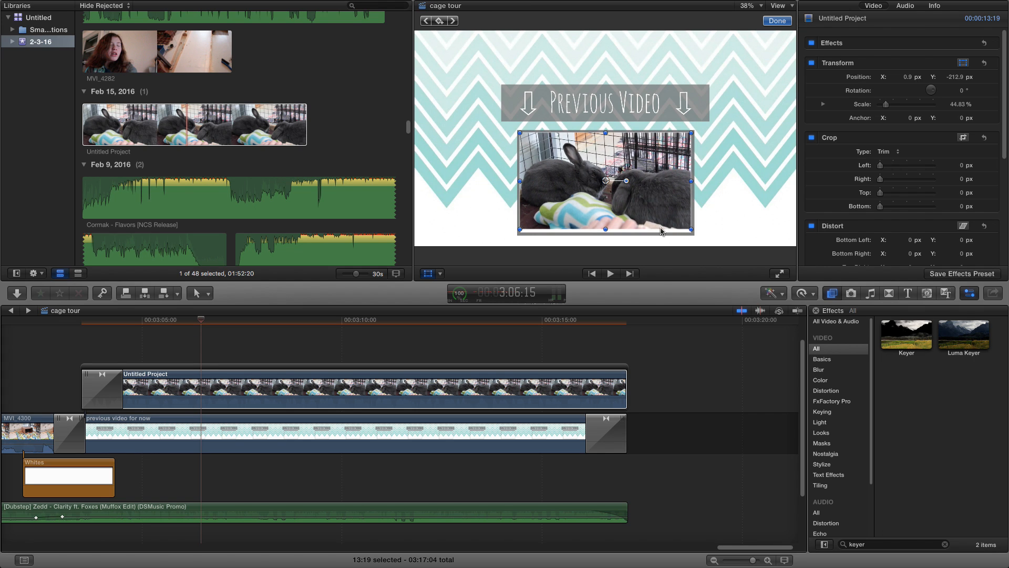
left_click_drag(610, 231, 610, 235)
key("space")
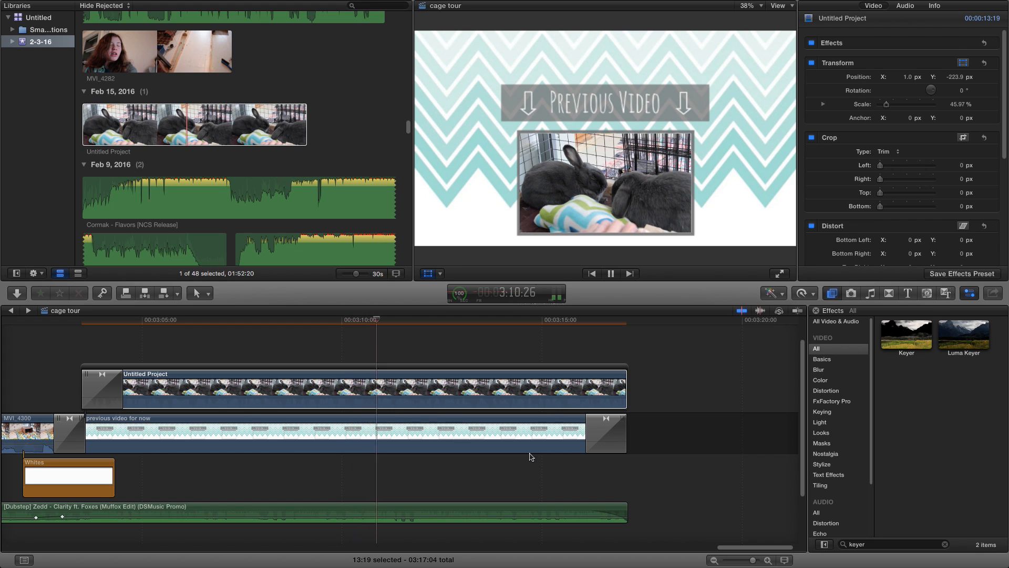
key("space")
Shift the Delighting Memories music near the start of the timeline very slightly later under the opening MVI_4298 clips.
scroll(531, 458, "left", 20)
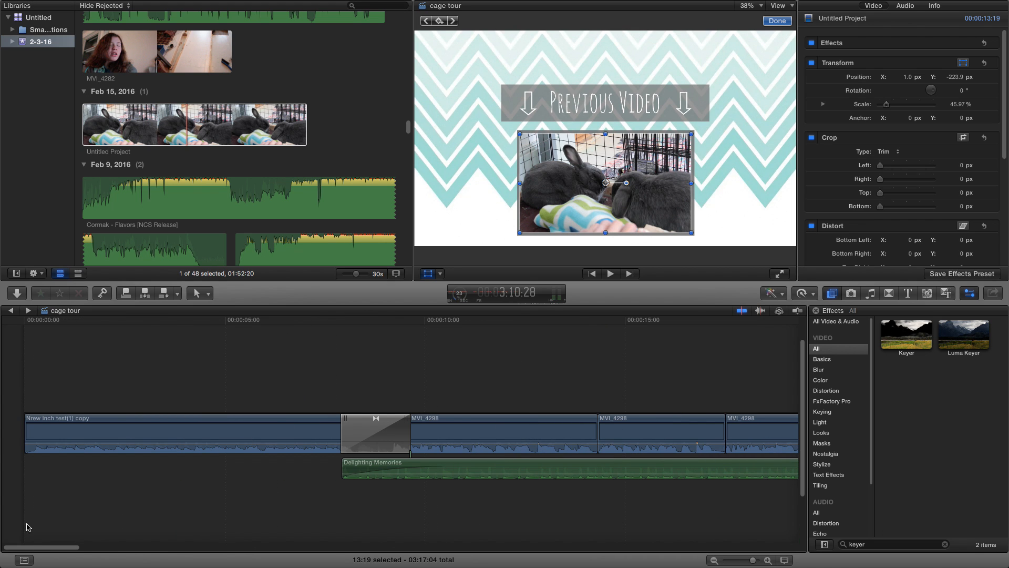
scroll(28, 526, "right", 20)
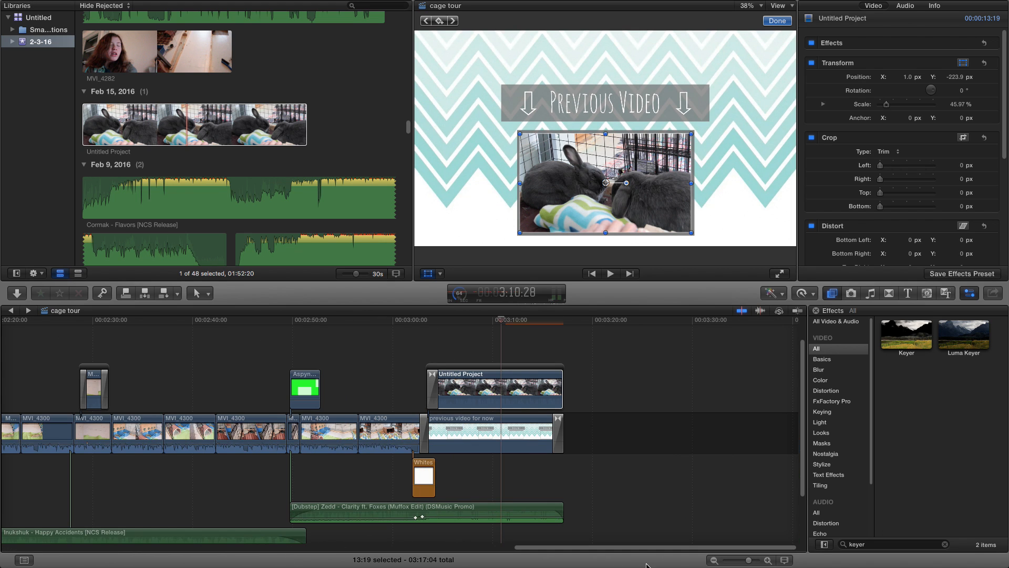
left_click_drag(634, 548, 62, 543)
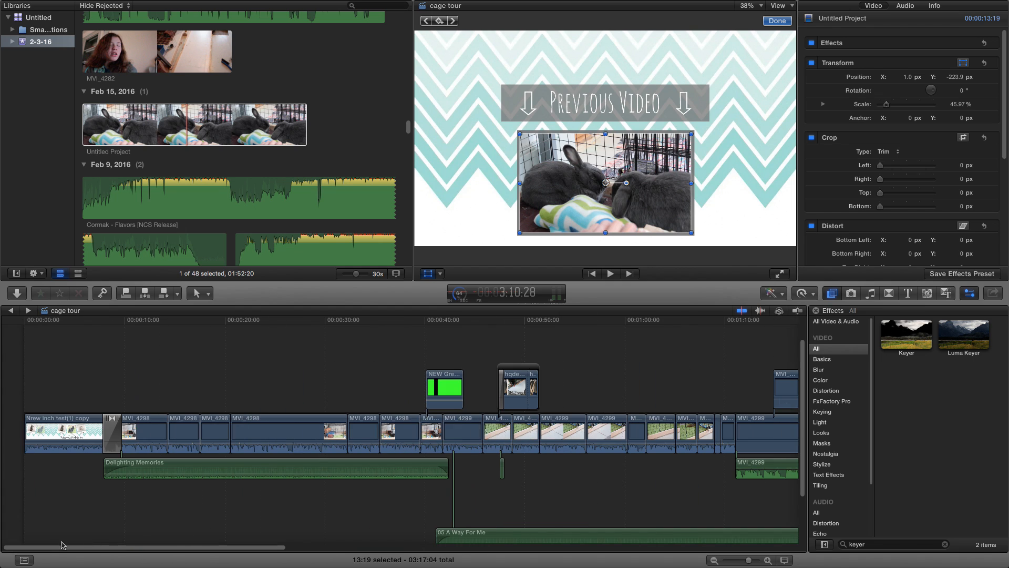
left_click(267, 486)
left_click(306, 461)
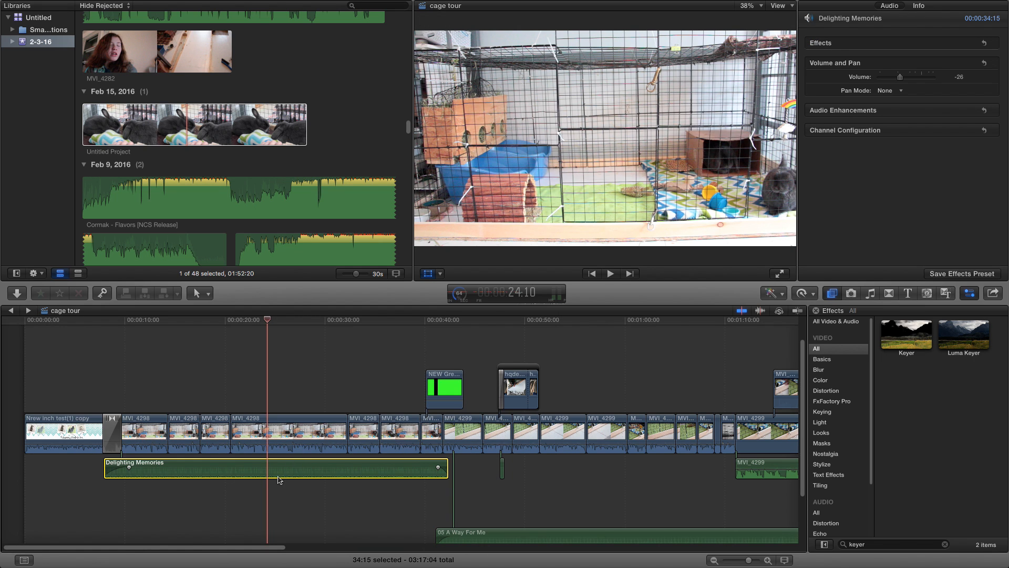
left_click_drag(122, 470, 123, 470)
left_click(168, 500)
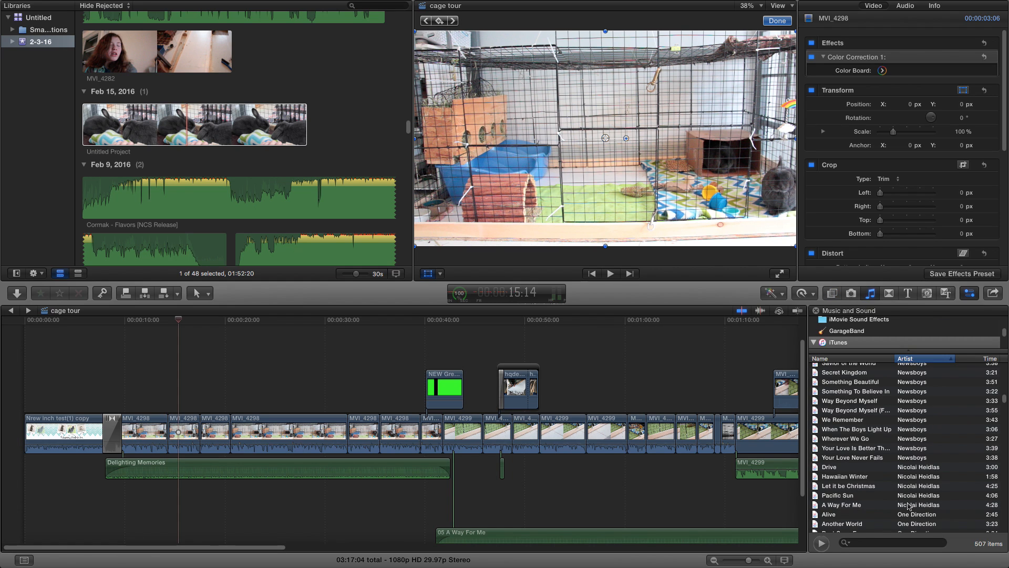
Preview the iTunes tracks A Way For Me, Let it be Christmas and Pacific Sun.
scroll(862, 496, "down", 2)
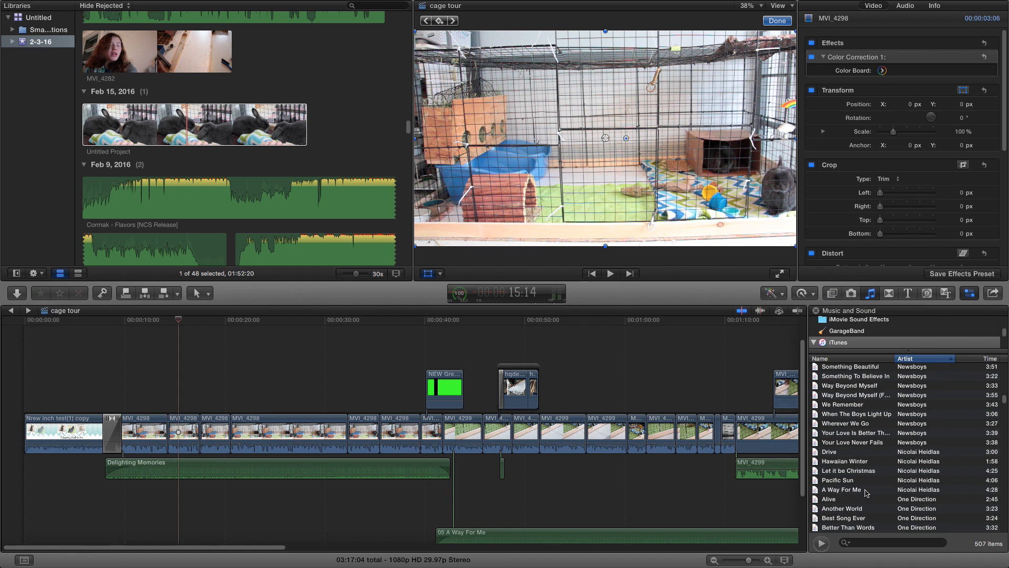
double_click(865, 490)
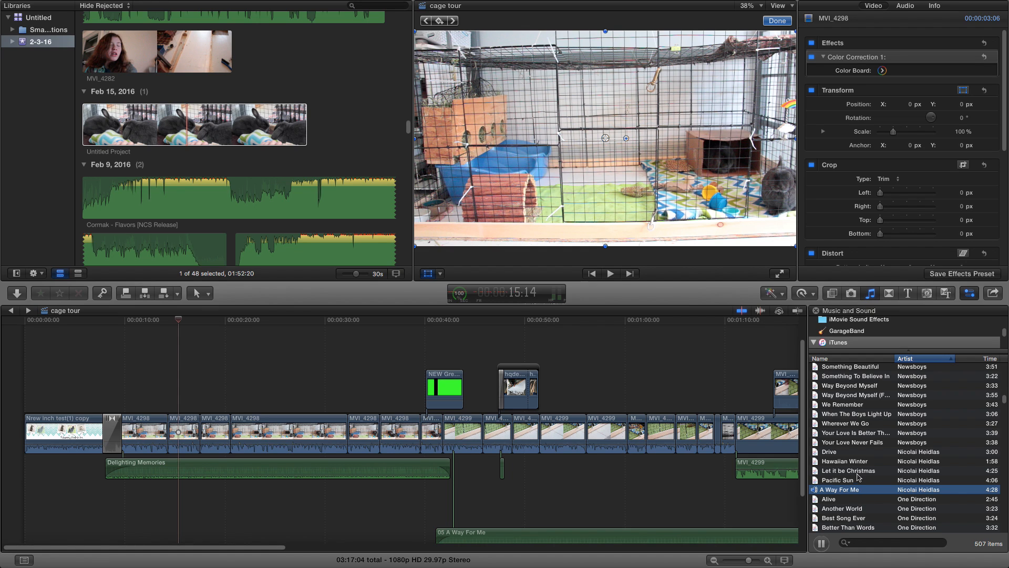
double_click(857, 472)
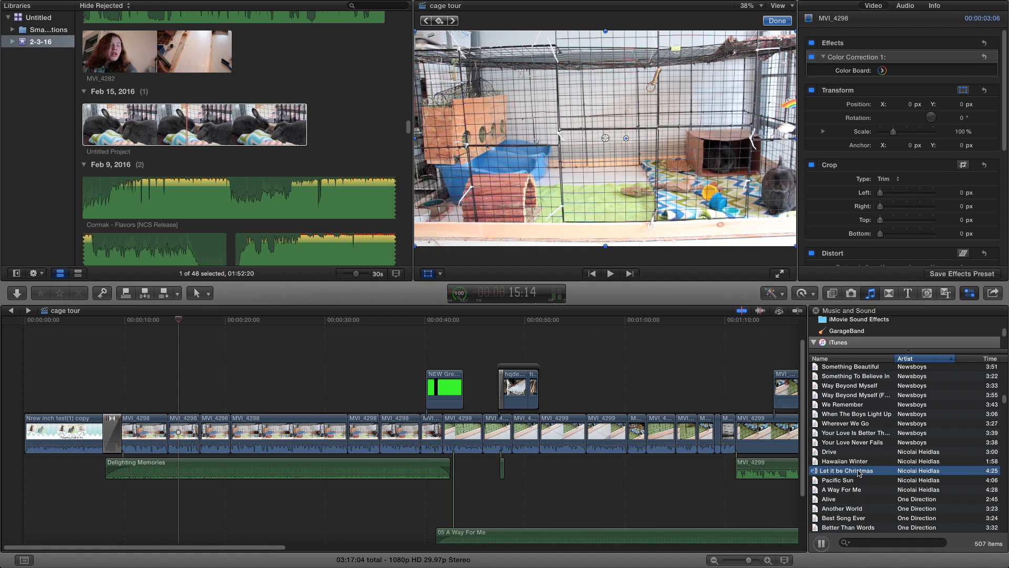
double_click(852, 481)
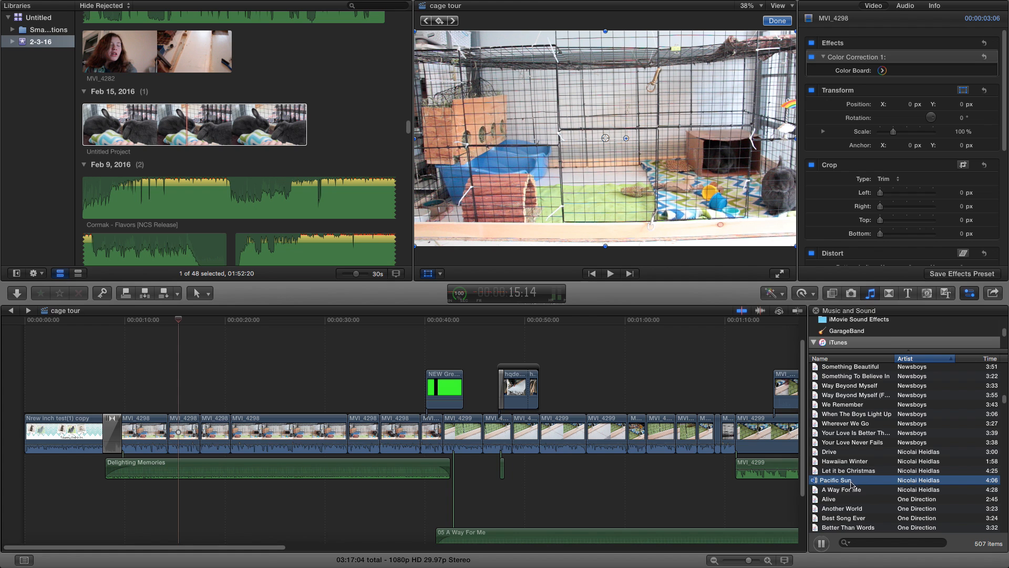
Preview MP3 Sunny Afternoon and Morning Sun from the iTunes library and stop the playback.
scroll(854, 504, "down", 20)
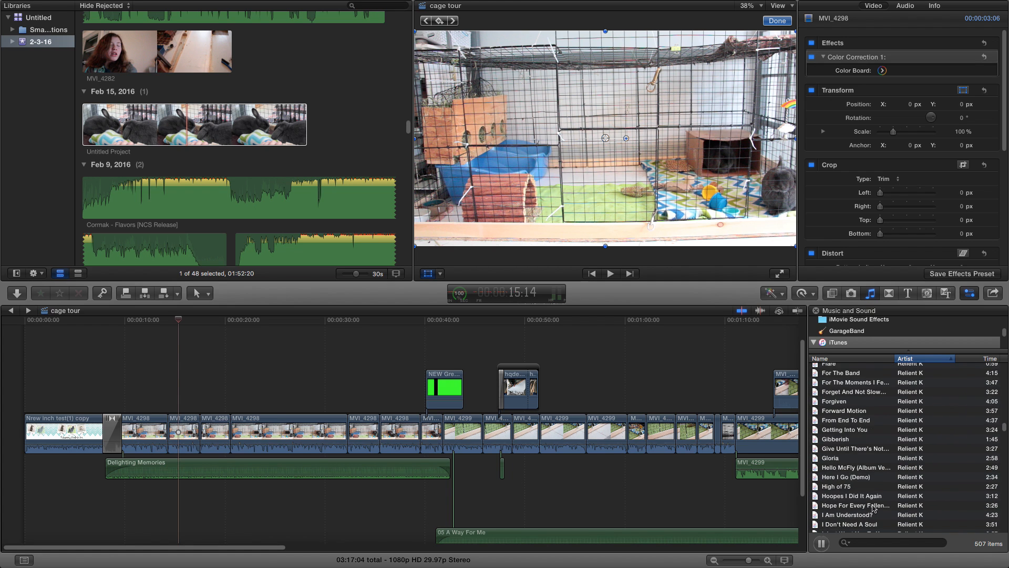
scroll(874, 511, "down", 10)
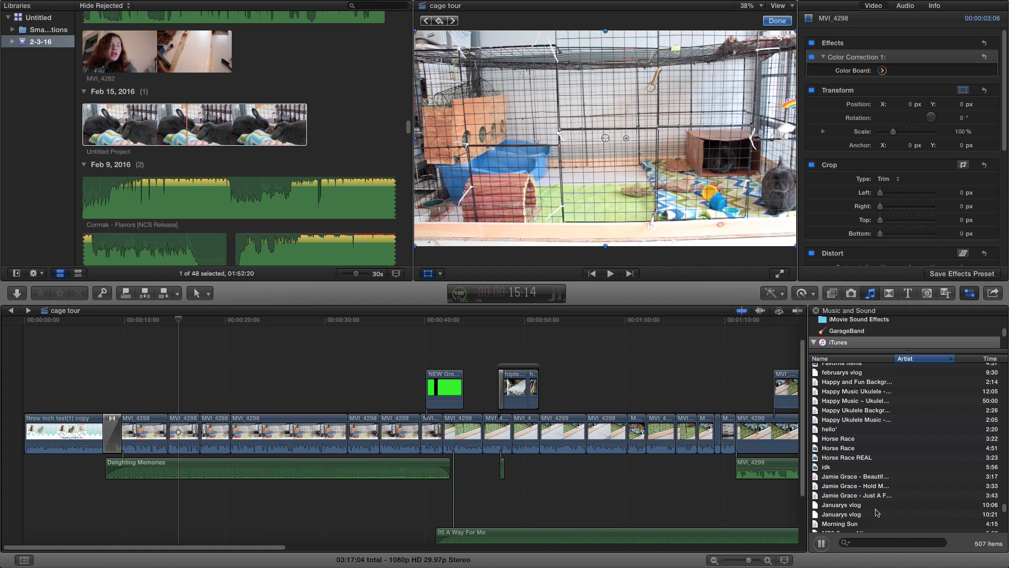
scroll(876, 512, "down", 2)
double_click(832, 513)
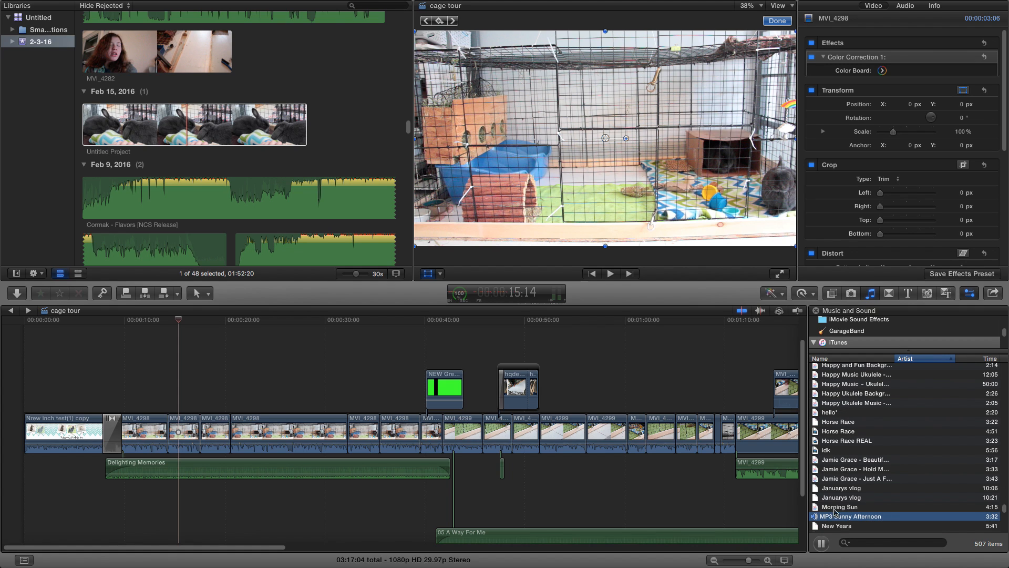
double_click(840, 507)
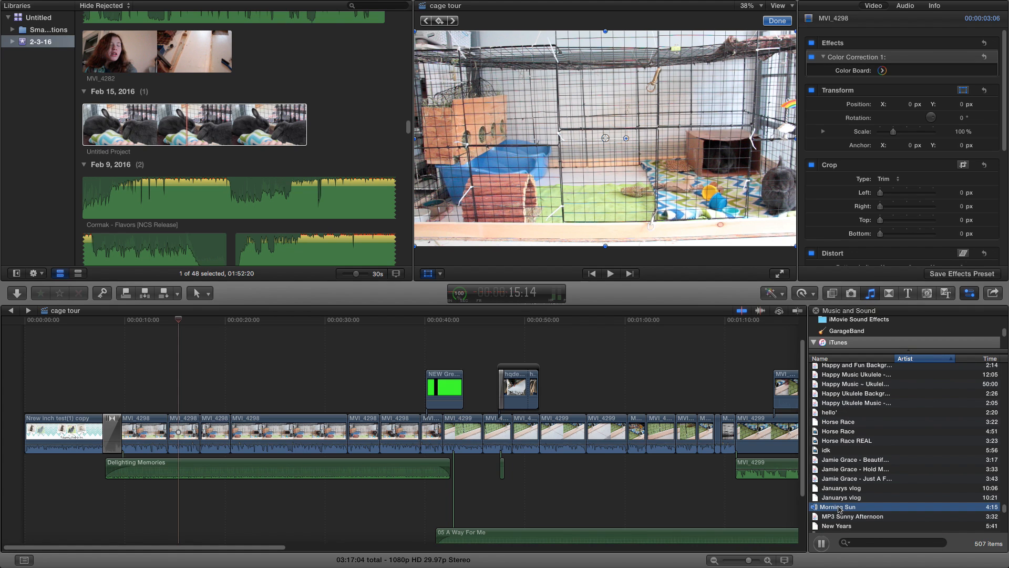
left_click(821, 544)
scroll(833, 451, "up", 10)
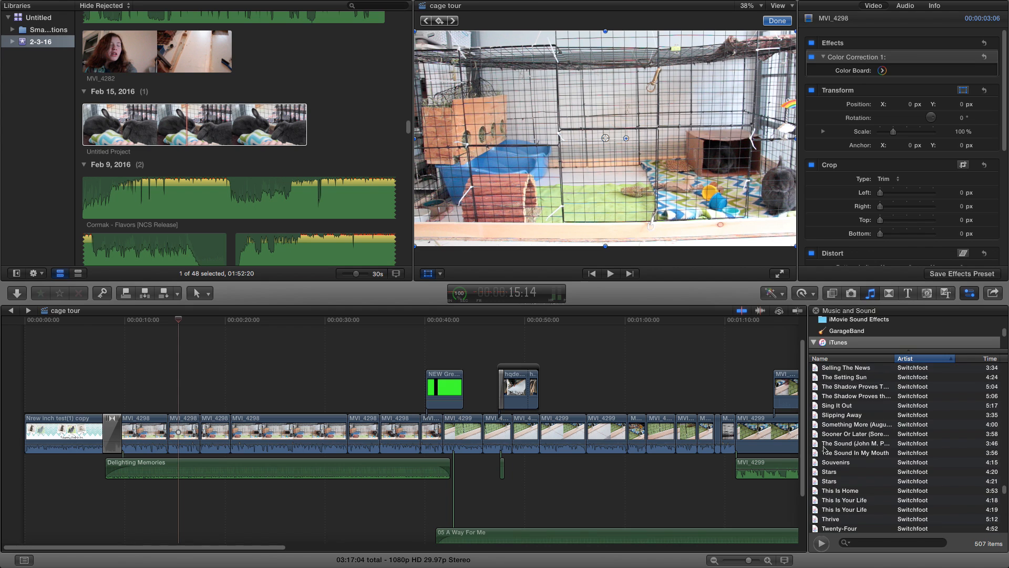
Preview the Cormak - Flavors [NCS Release] track from the event library and browse the other audio clips.
left_click(231, 109)
scroll(302, 194, "down", 2)
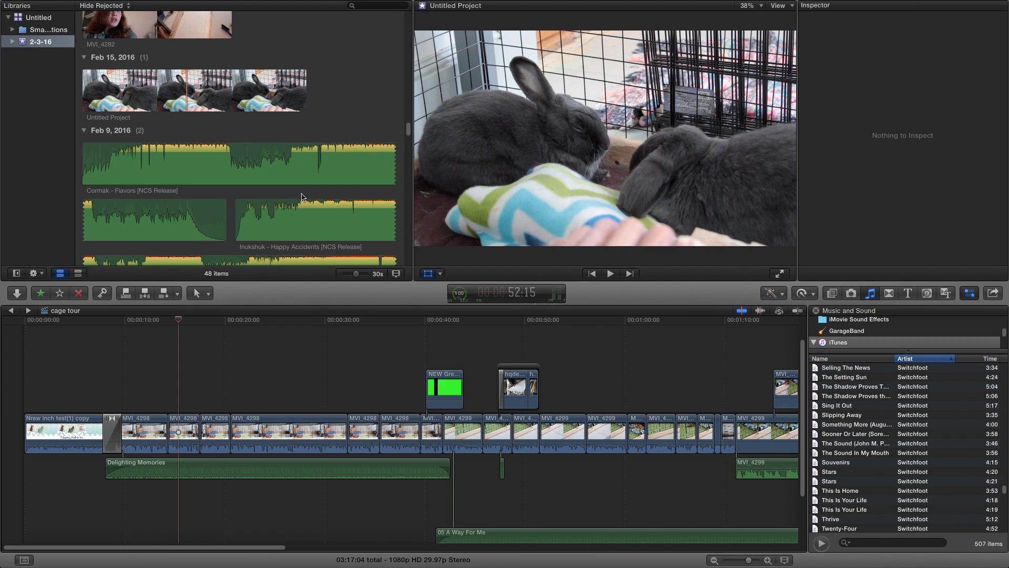
scroll(298, 164, "down", 1)
left_click(126, 161)
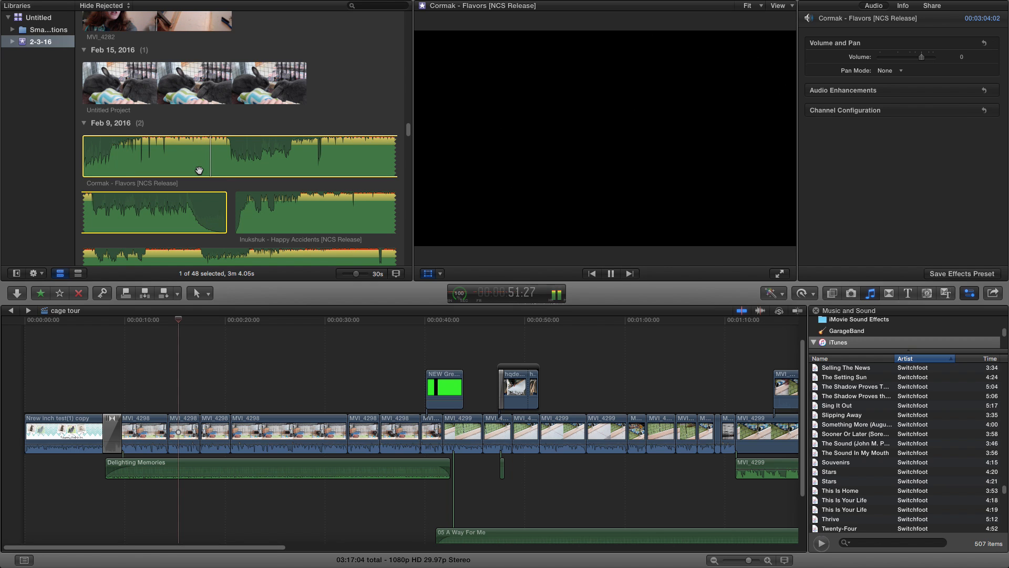
key("space")
scroll(350, 214, "up", 5)
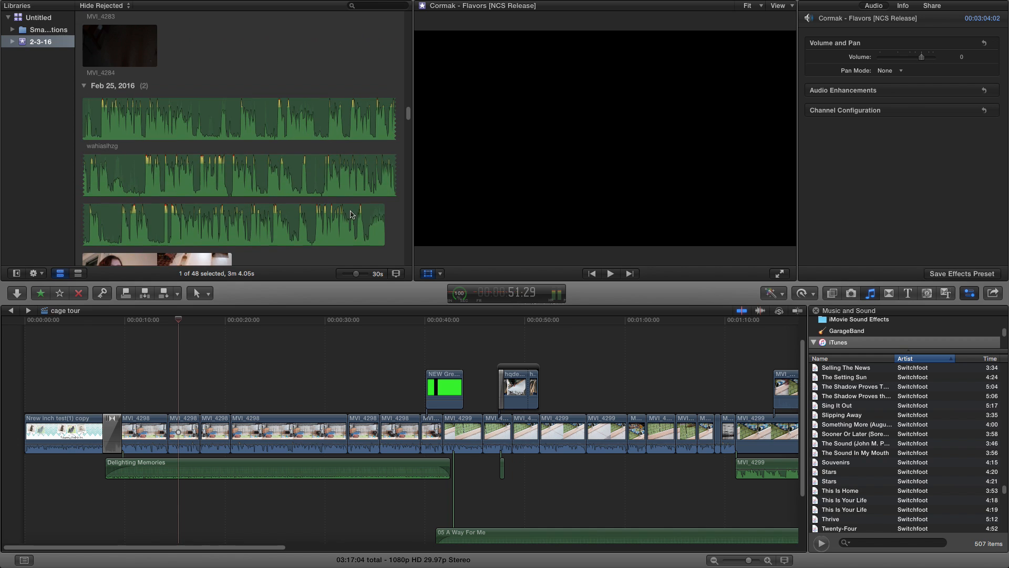
scroll(350, 226, "down", 10)
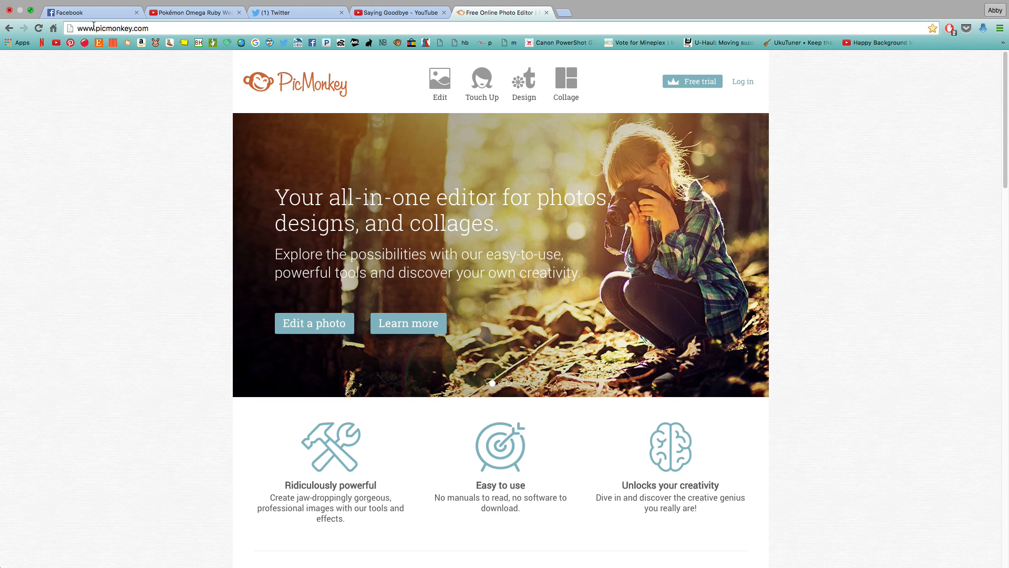
Switch to PicMonkey in the browser and create a custom design canvas of 1280 × 720 pixels.
mouse_move(502, 60)
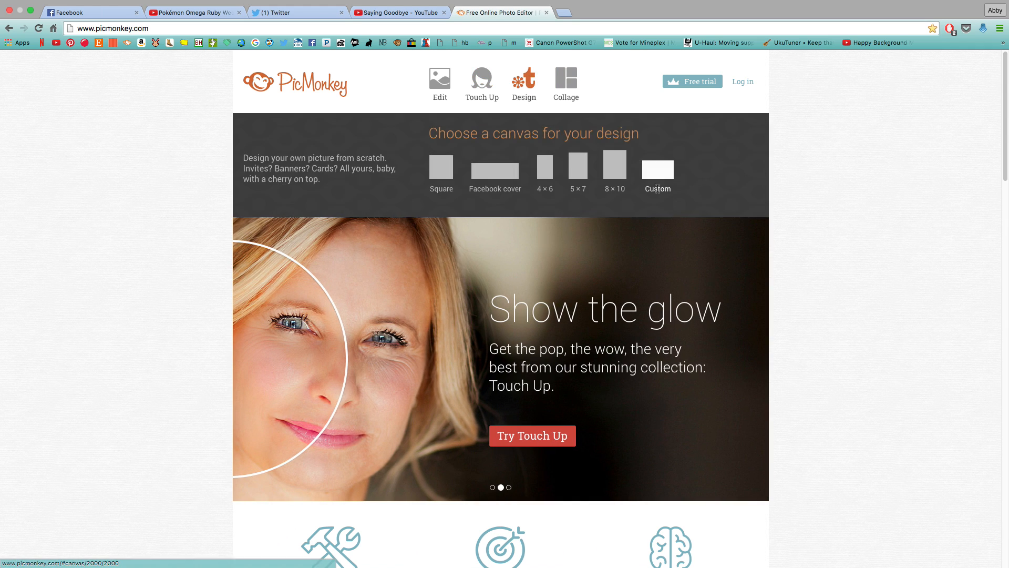
left_click(651, 170)
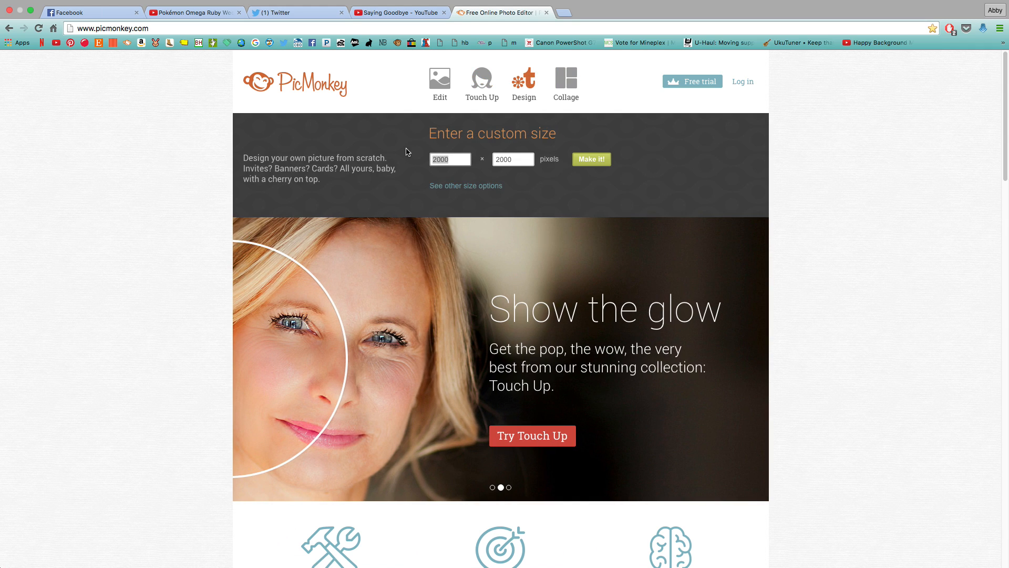
type("1280")
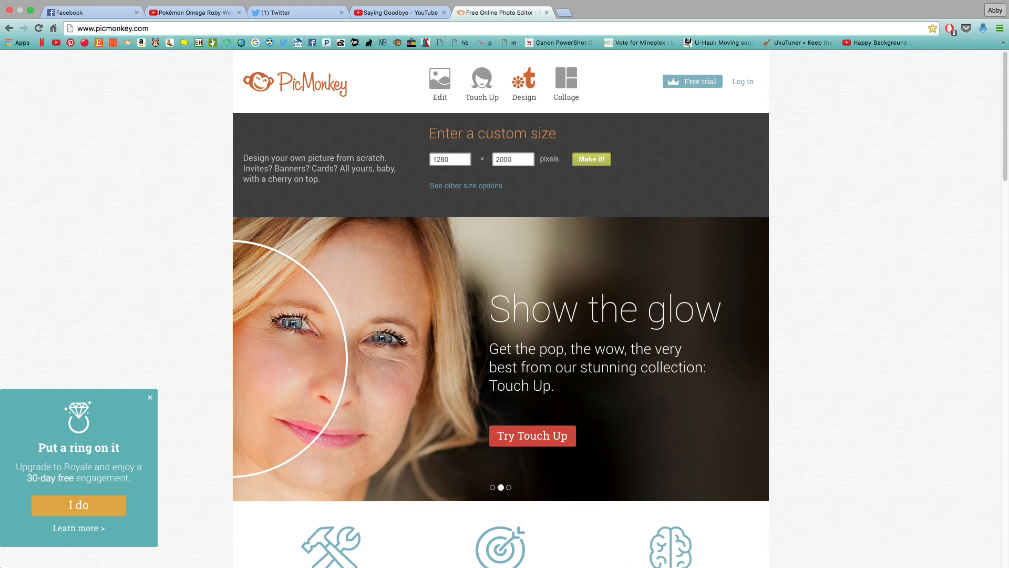
key("Tab")
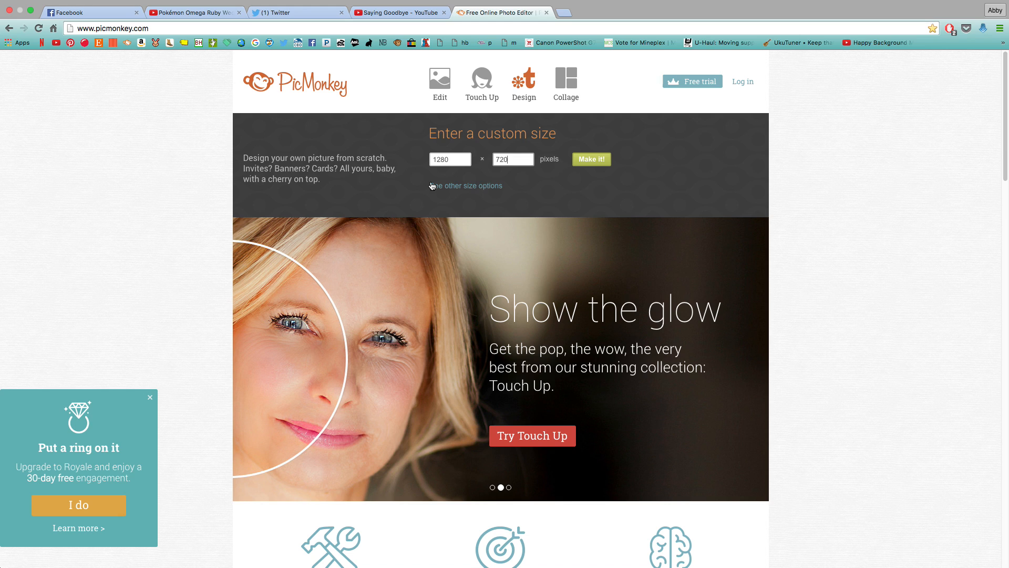
left_click(591, 158)
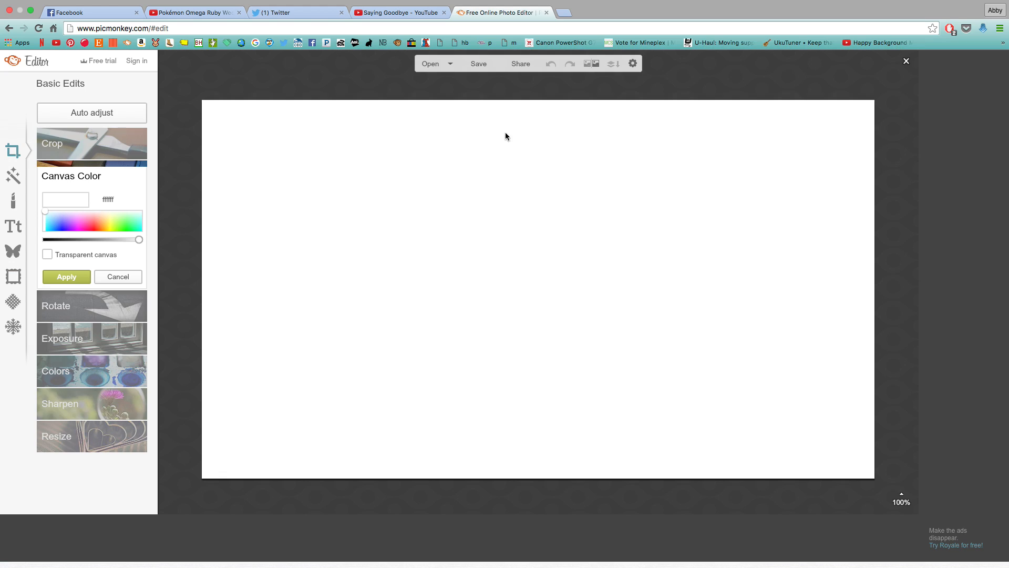
Add the mug photo IMG_4031.JPG from the DCIM/100CANON folder on EOS_DIGITAL as an image overlay.
left_click(12, 251)
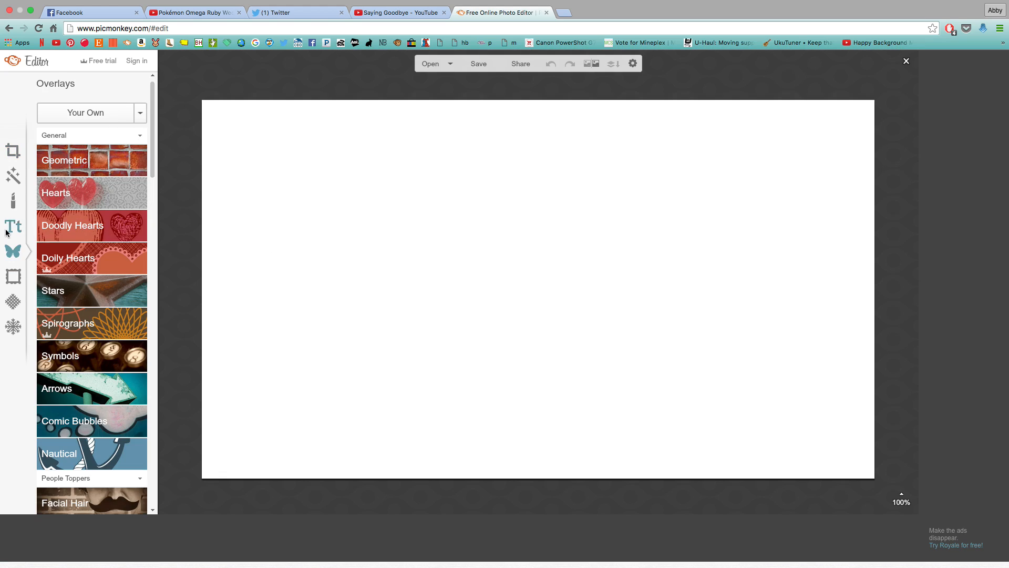
left_click(49, 115)
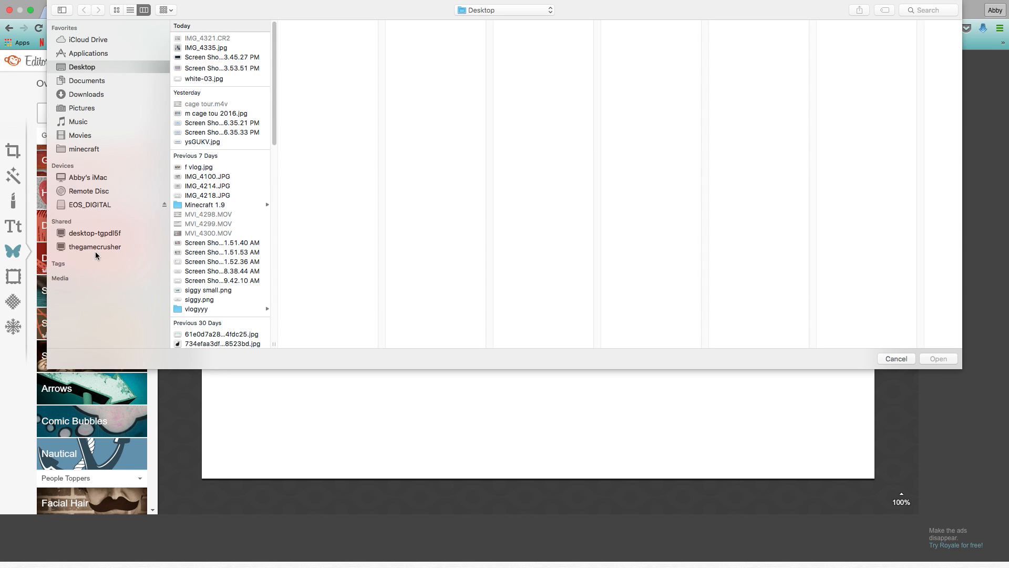
left_click(96, 204)
left_click(200, 39)
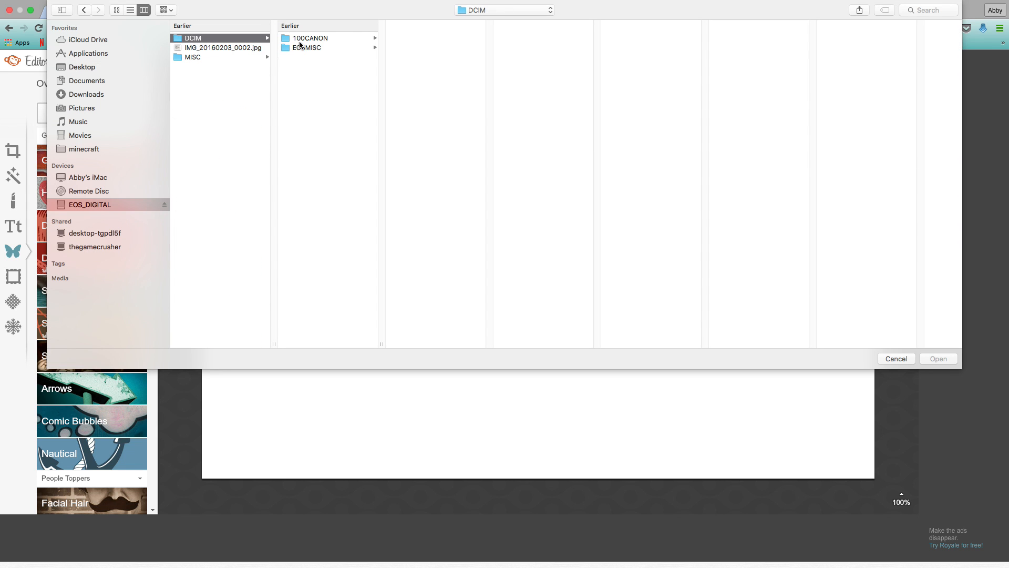
left_click(339, 38)
left_click(433, 56)
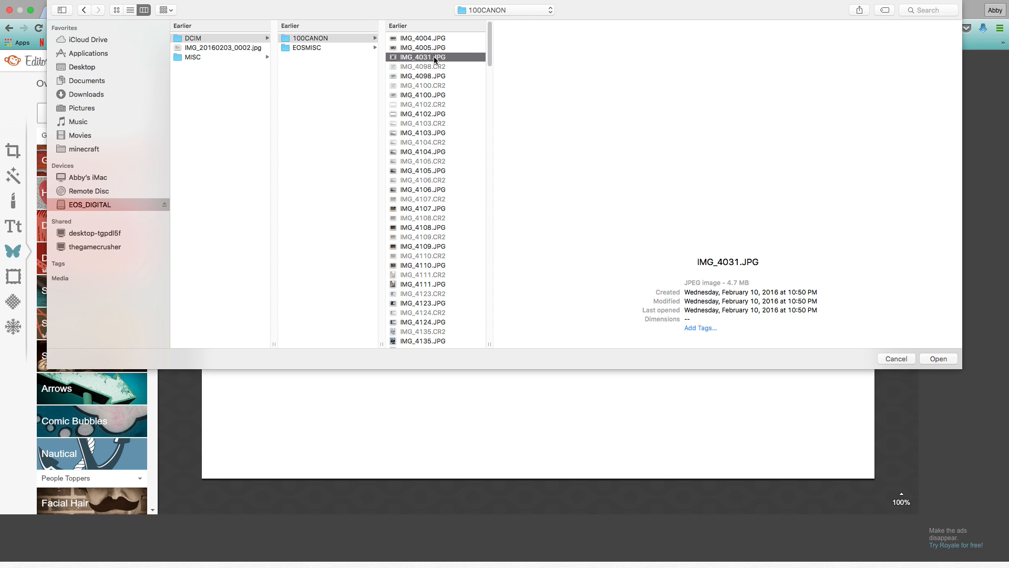
left_click(937, 357)
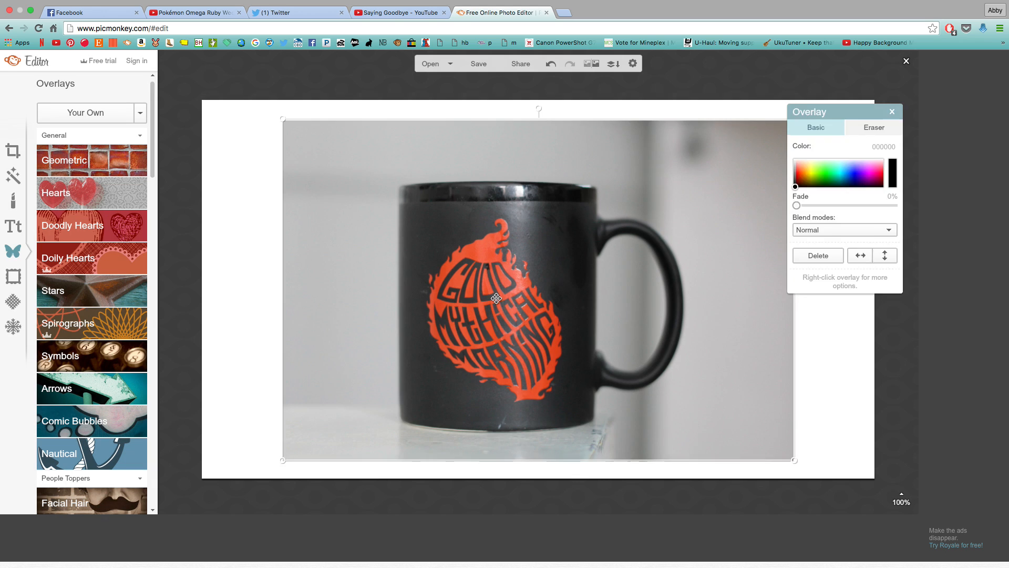
Align the mug photo with the canvas's upper-left corner and enlarge it to the full canvas height.
left_click_drag(496, 298, 372, 254)
left_click_drag(667, 417, 772, 486)
left_click(801, 316)
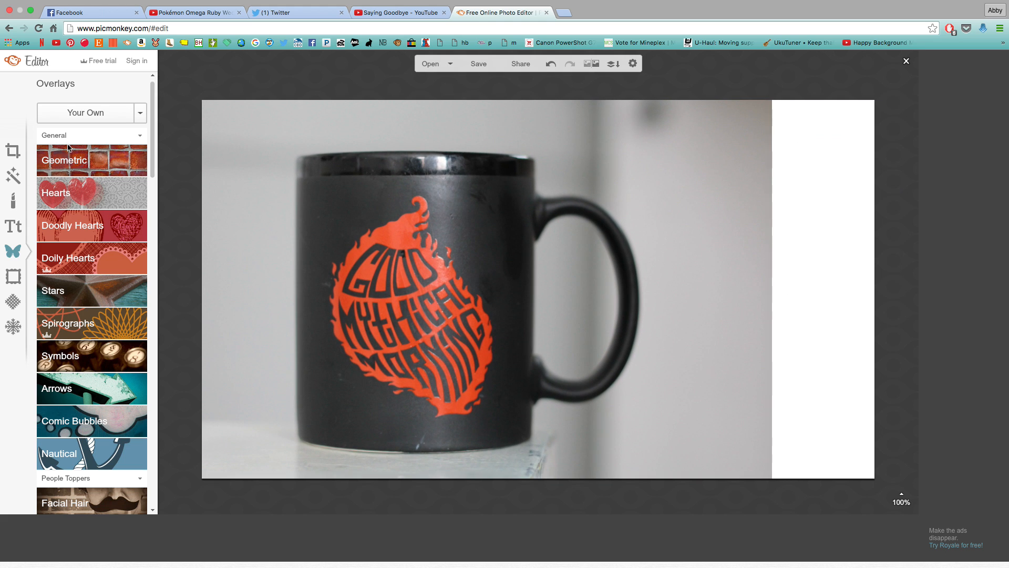
Add the washi-tape switch plate photo as an overlay, shrink it into the canvas's upper-right area, and shift the mug photo left.
left_click(85, 105)
left_click(937, 365)
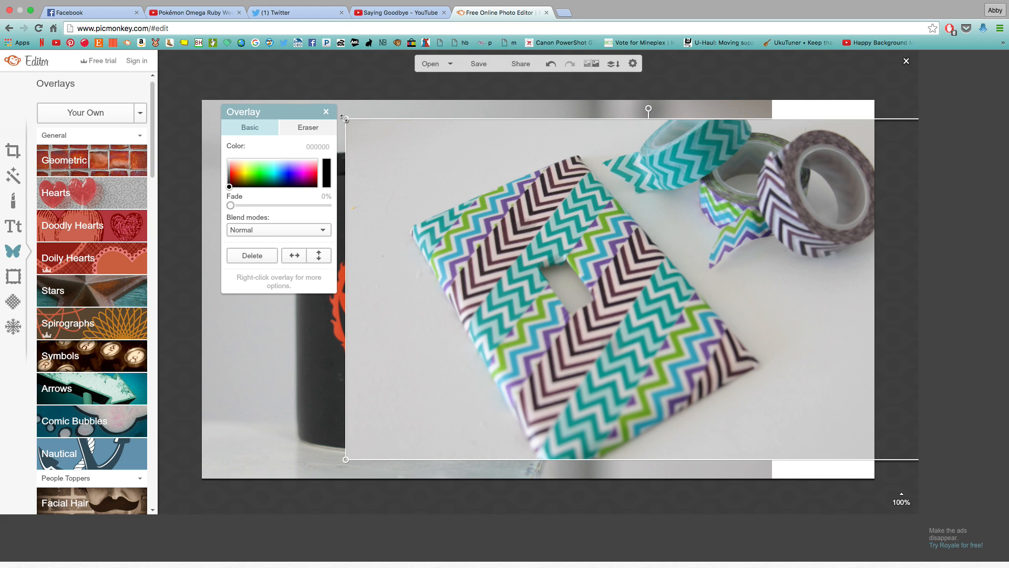
left_click_drag(346, 119, 462, 185)
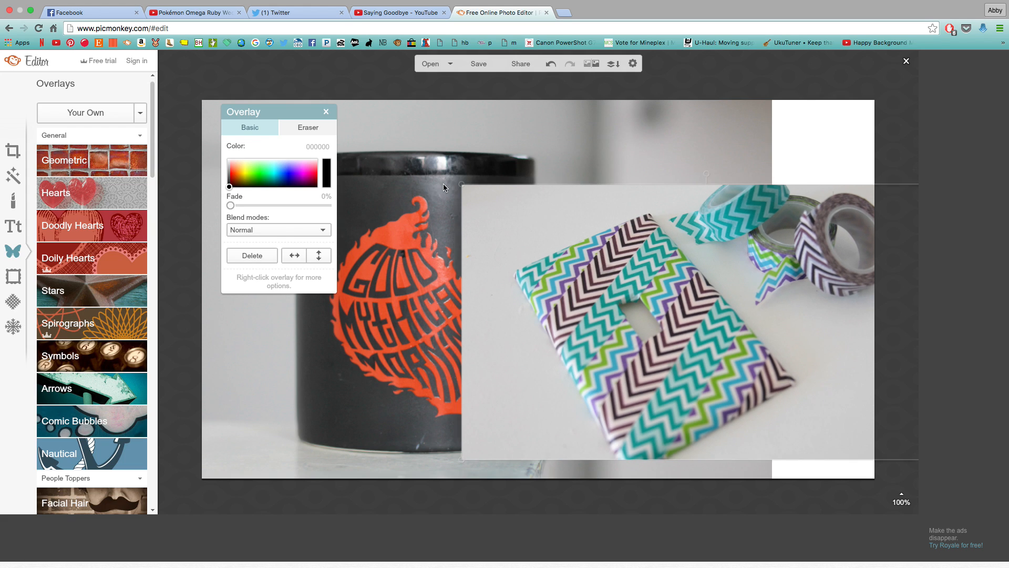
left_click_drag(421, 236, 369, 235)
left_click_drag(757, 357, 750, 282)
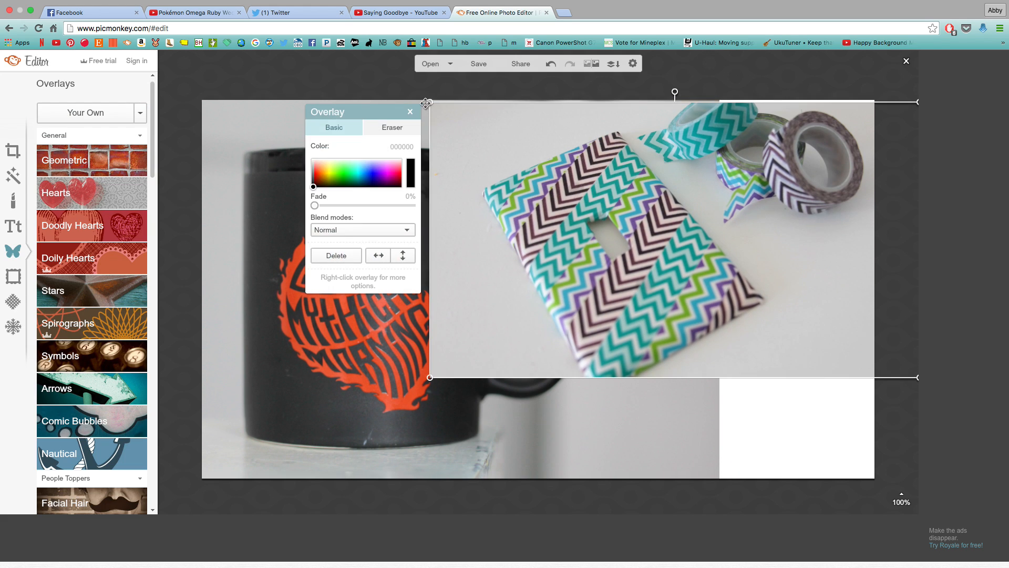
left_click_drag(430, 103, 486, 133)
left_click_drag(756, 254, 766, 219)
Add IMG_4005.JPG as an overlay, then shrink it and fit it into the canvas's lower-right corner.
left_click(71, 113)
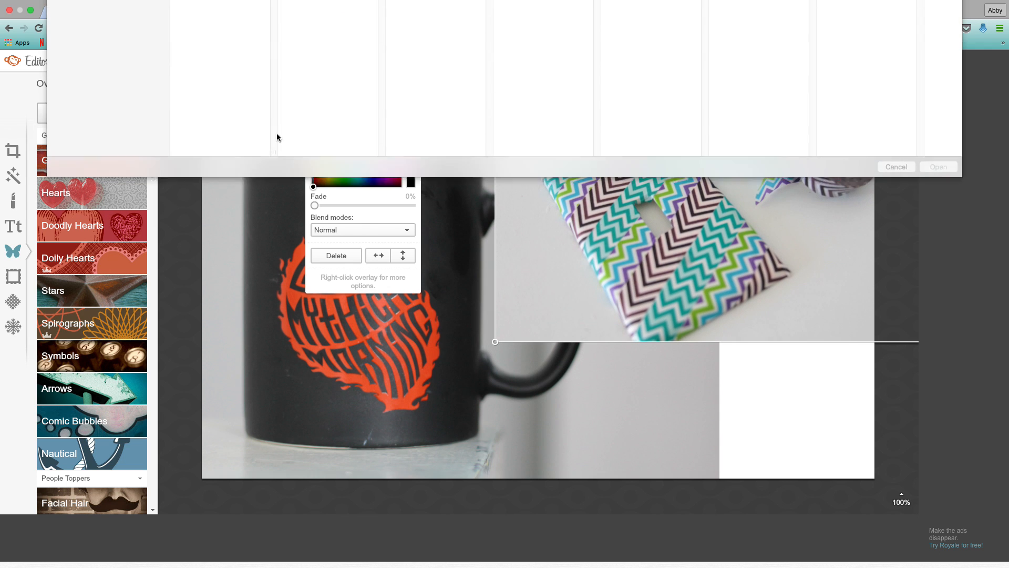
scroll(193, 94, "up", 1)
left_click(209, 46)
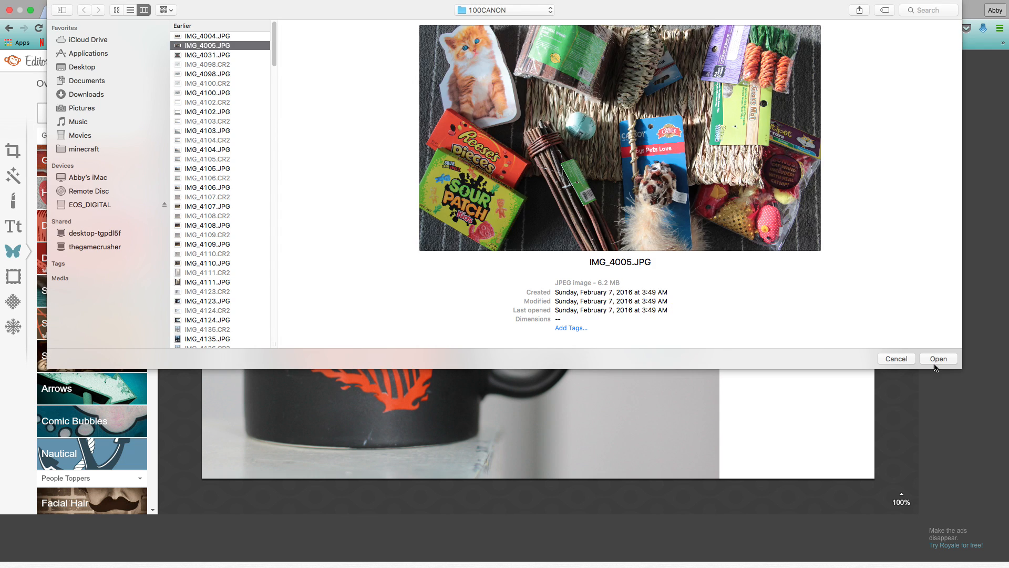
left_click(945, 356)
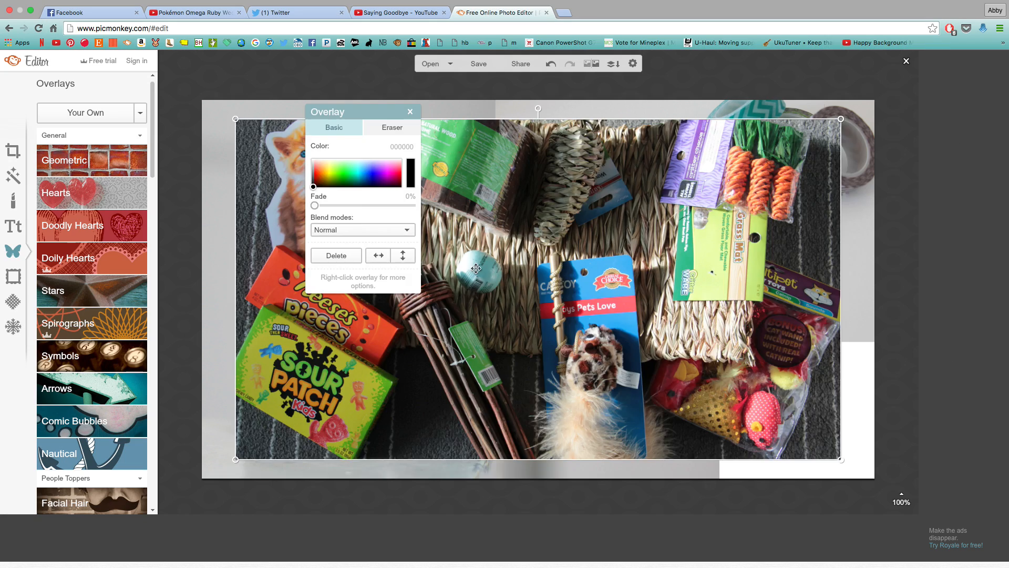
left_click_drag(475, 269, 690, 420)
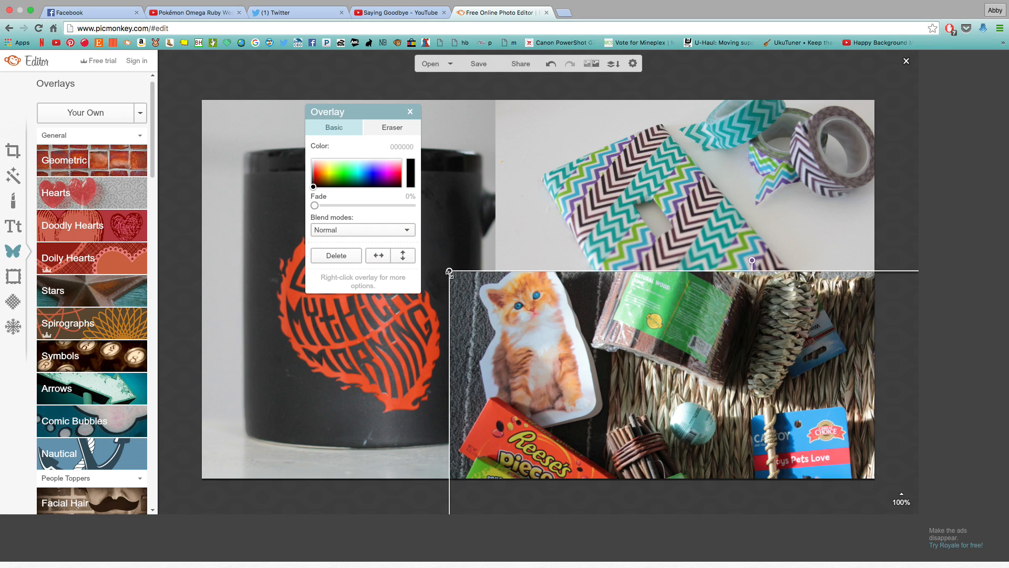
left_click_drag(449, 271, 736, 433)
left_click_drag(820, 489, 743, 469)
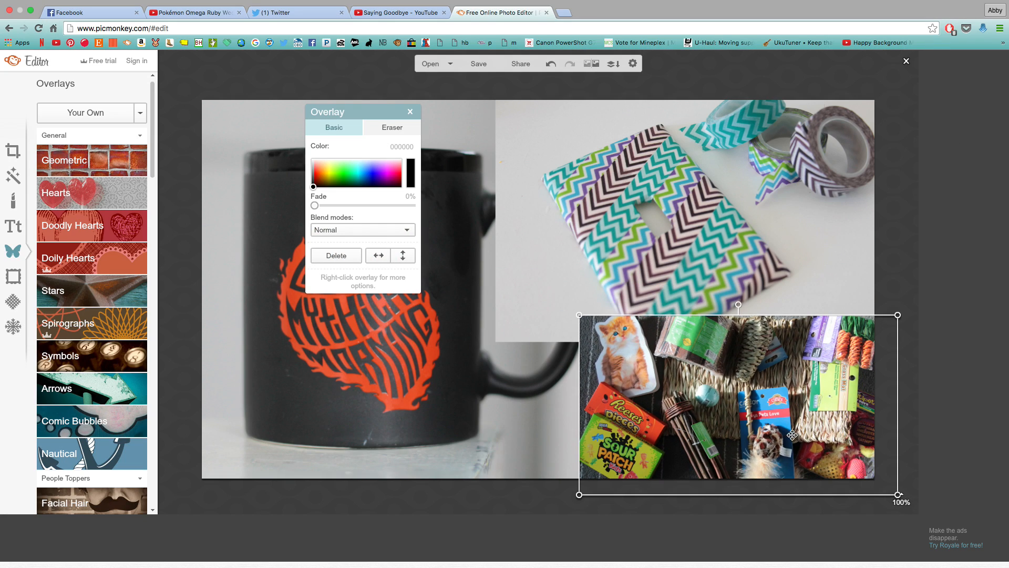
left_click_drag(792, 435, 785, 434)
Soften the left and lower-left edges of the washi-tape photo using the overlay eraser at size 73 and hardness 0.
left_click(456, 414)
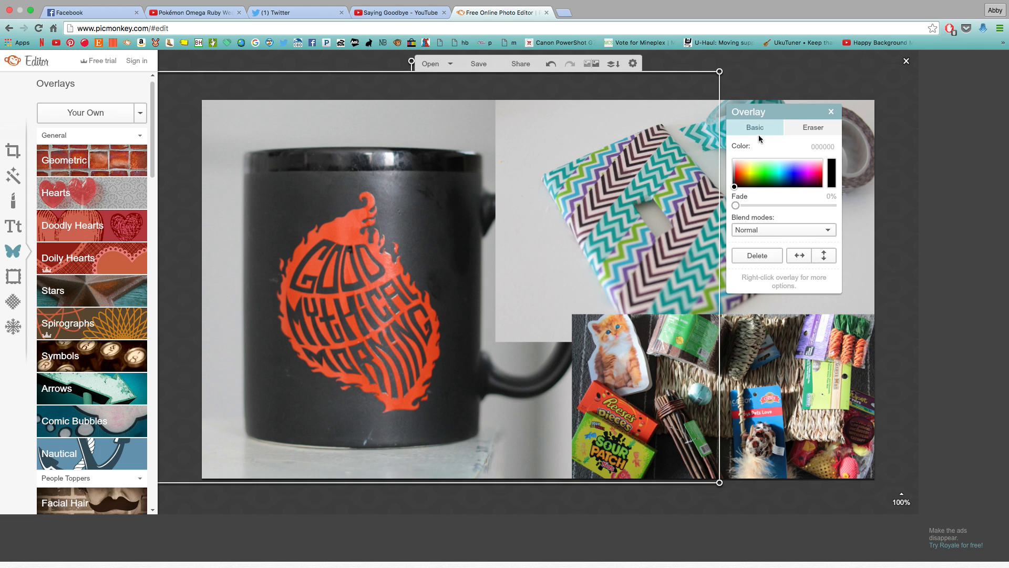
left_click(696, 198)
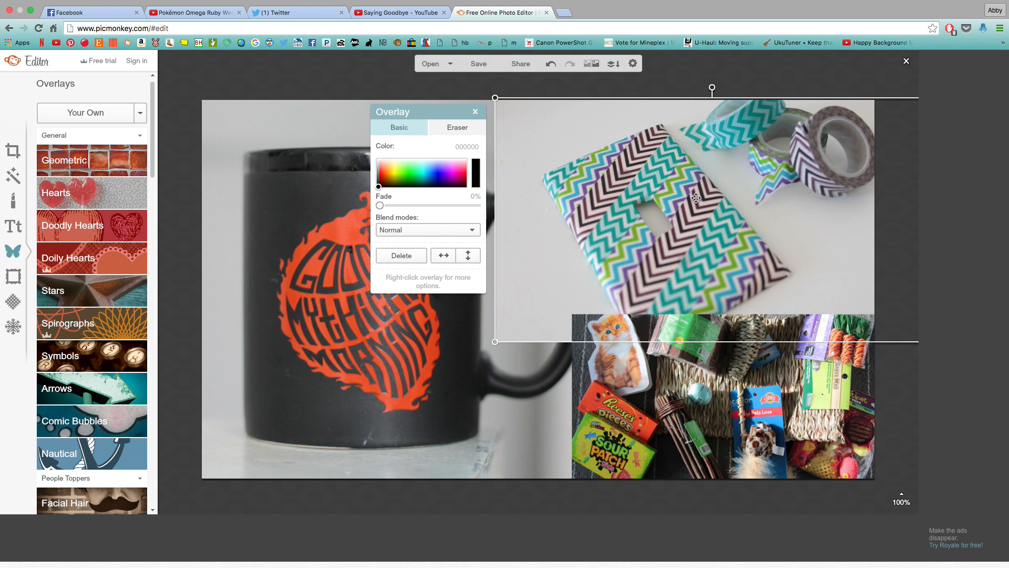
left_click(433, 124)
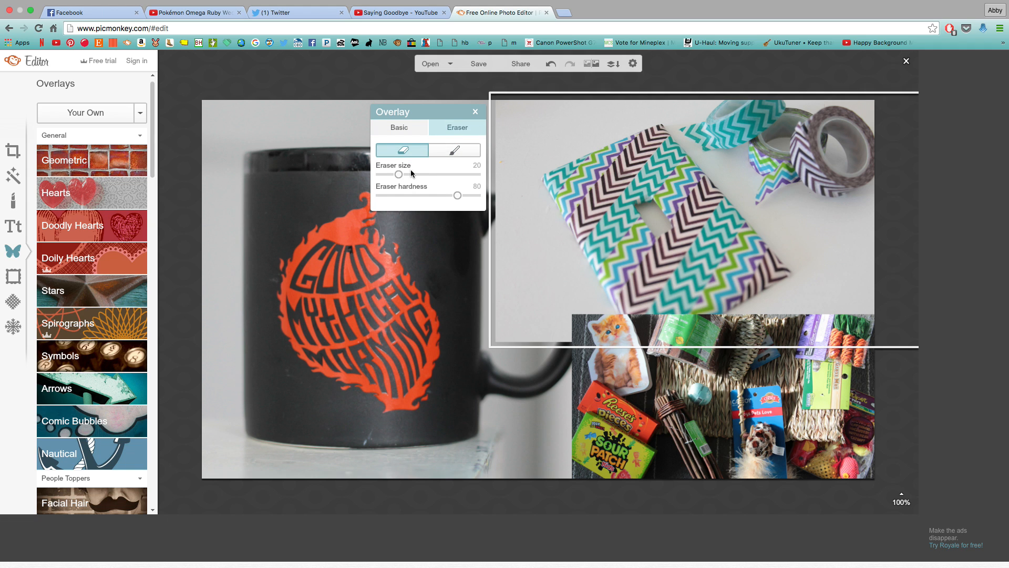
mouse_move(397, 175)
left_mouse_down()
mouse_move(476, 175)
mouse_move(376, 196)
left_mouse_up()
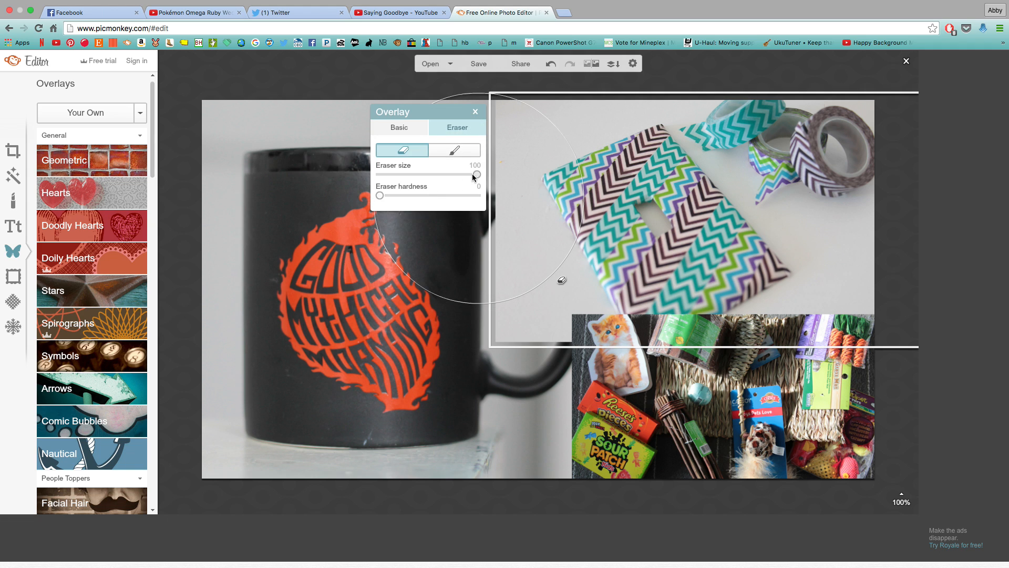
left_click_drag(476, 175, 447, 180)
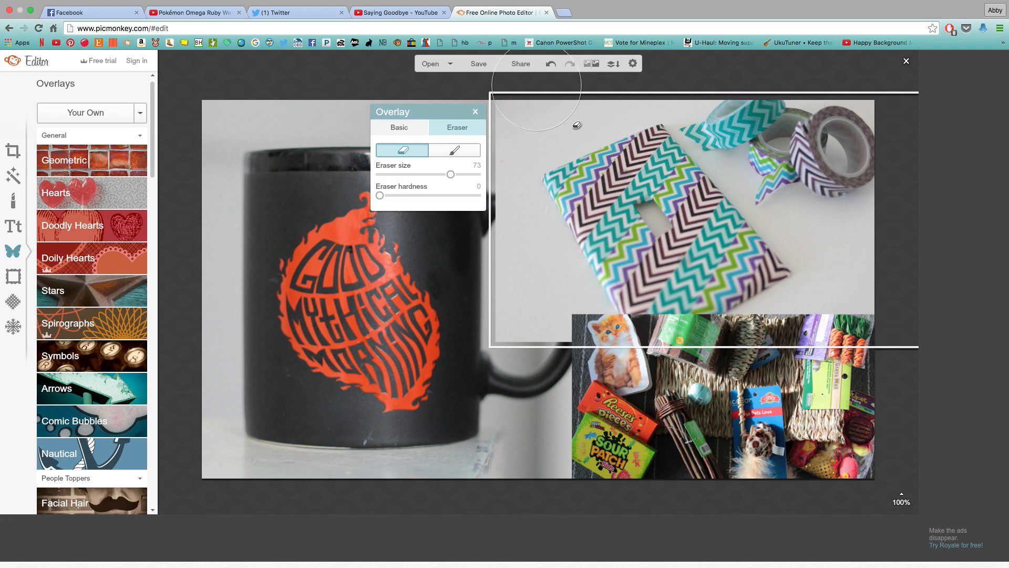
mouse_move(546, 152)
left_mouse_down()
mouse_move(523, 274)
mouse_move(547, 315)
mouse_move(547, 348)
mouse_move(584, 378)
mouse_move(557, 337)
mouse_move(521, 205)
mouse_move(525, 315)
mouse_move(604, 369)
mouse_move(475, 191)
mouse_move(485, 248)
left_mouse_up()
Erase the left and top edges of the pet supplies photo so it blends into the neighbouring images.
left_click(639, 434)
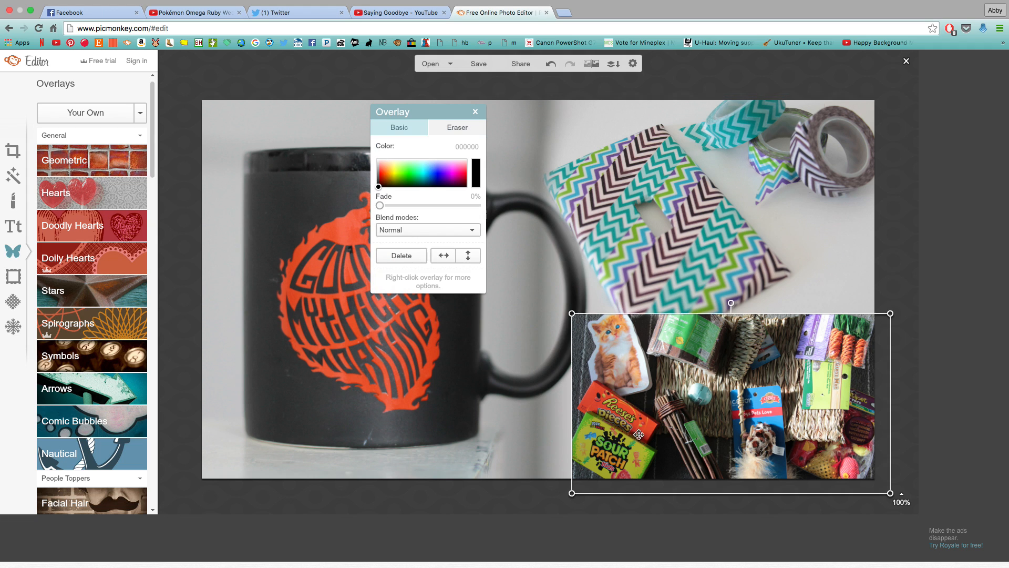
left_click(458, 127)
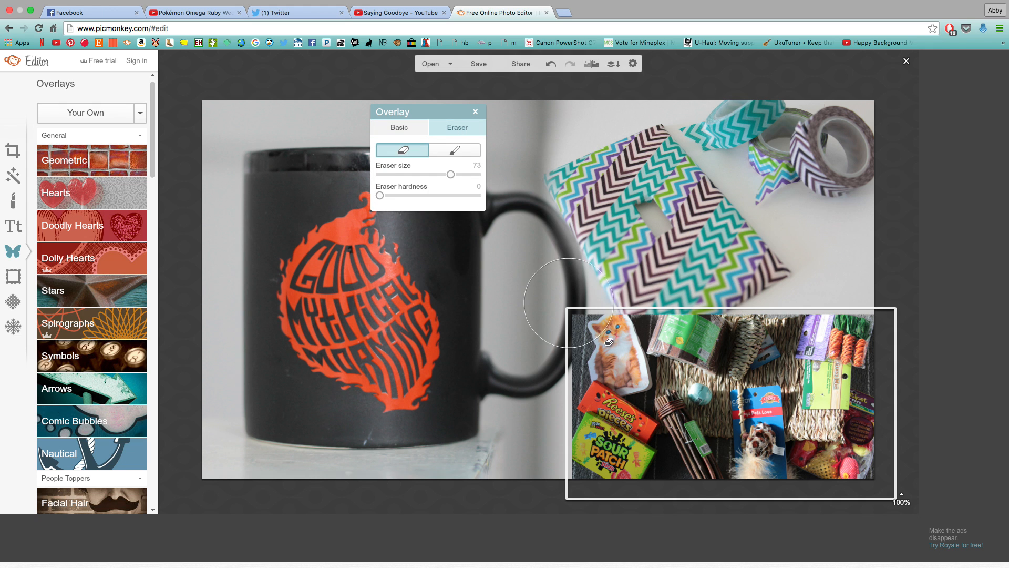
mouse_move(591, 361)
left_mouse_down()
mouse_move(605, 368)
mouse_move(589, 342)
mouse_move(693, 321)
mouse_move(875, 321)
mouse_move(582, 310)
mouse_move(573, 482)
mouse_move(591, 359)
mouse_move(594, 505)
left_mouse_up()
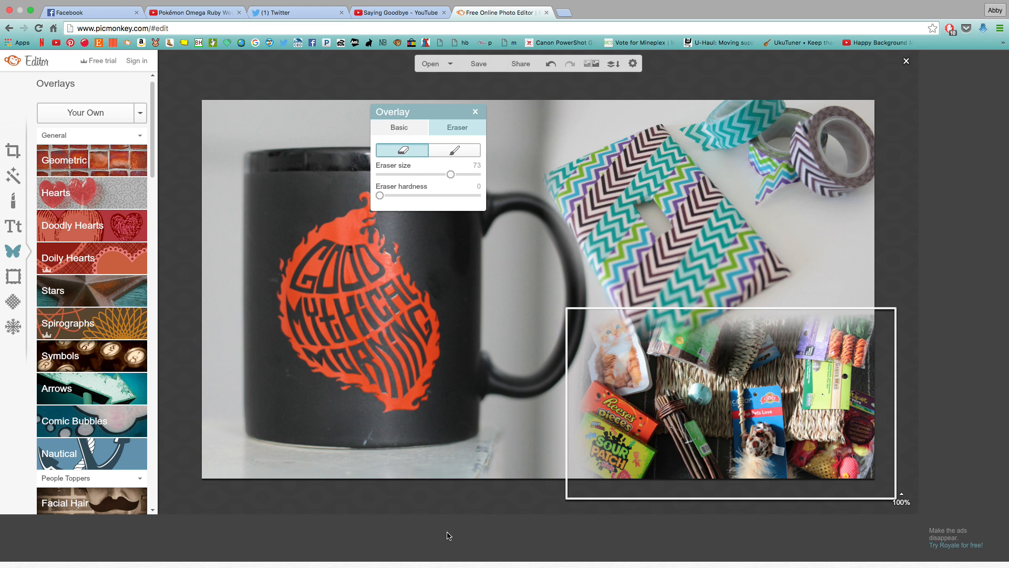
left_click(475, 112)
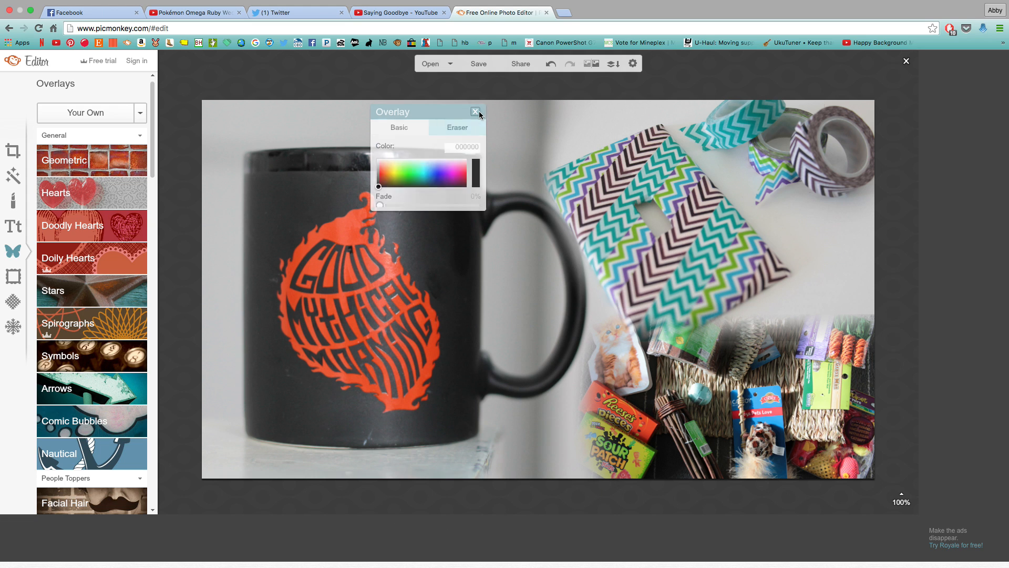
Add a black geometric rectangle over the mug's logo and make its outline white.
left_click(73, 160)
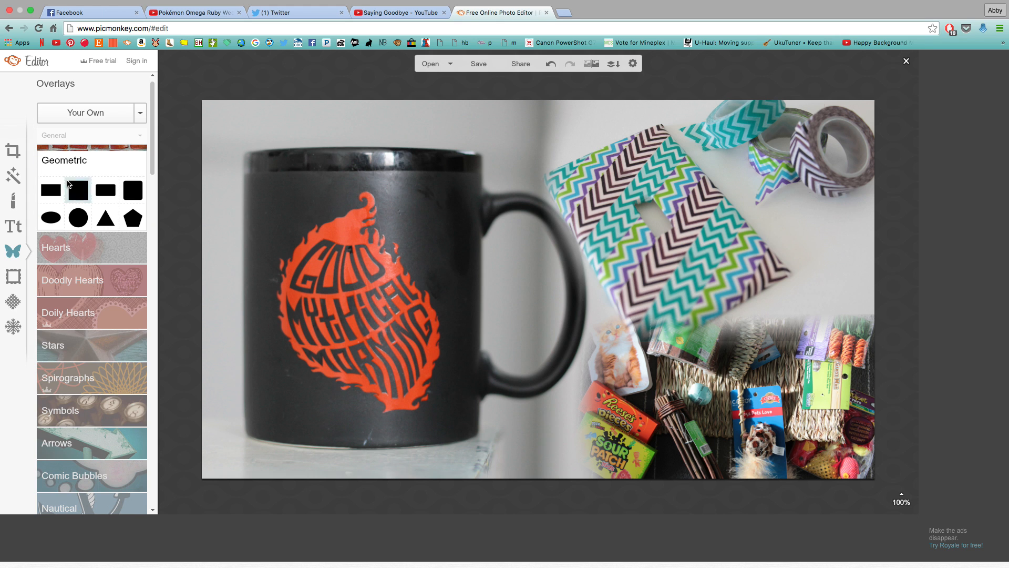
left_click(51, 190)
left_click_drag(563, 286, 400, 263)
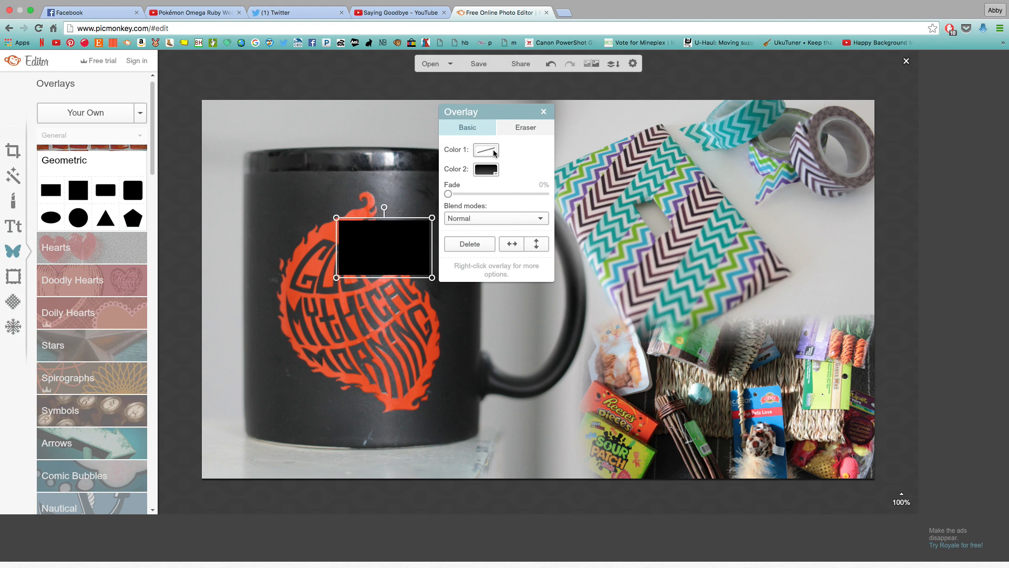
left_click(494, 152)
left_click(476, 248)
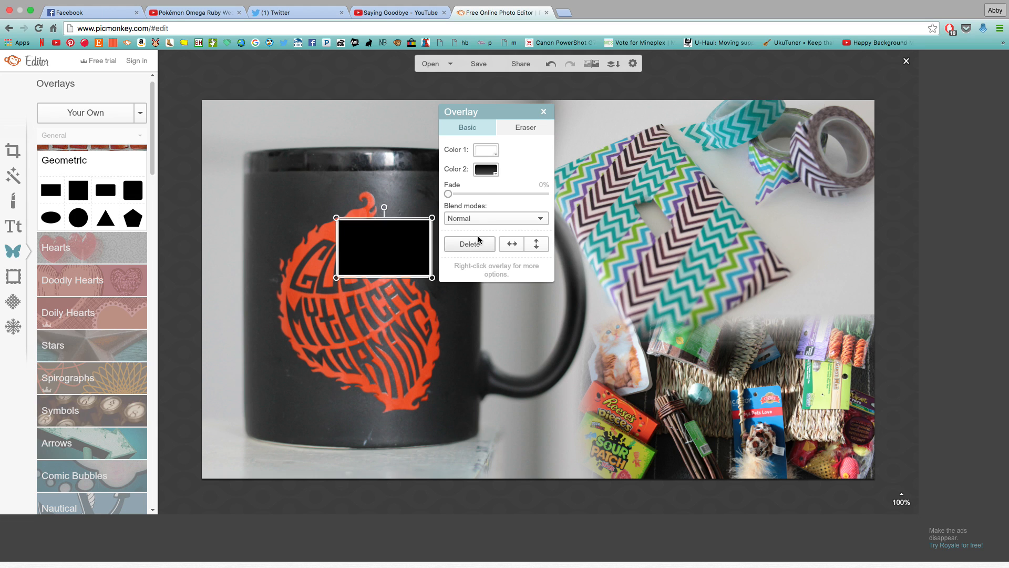
Fill the rectangle over the mug with teal and set its fade to 11%.
left_click(485, 170)
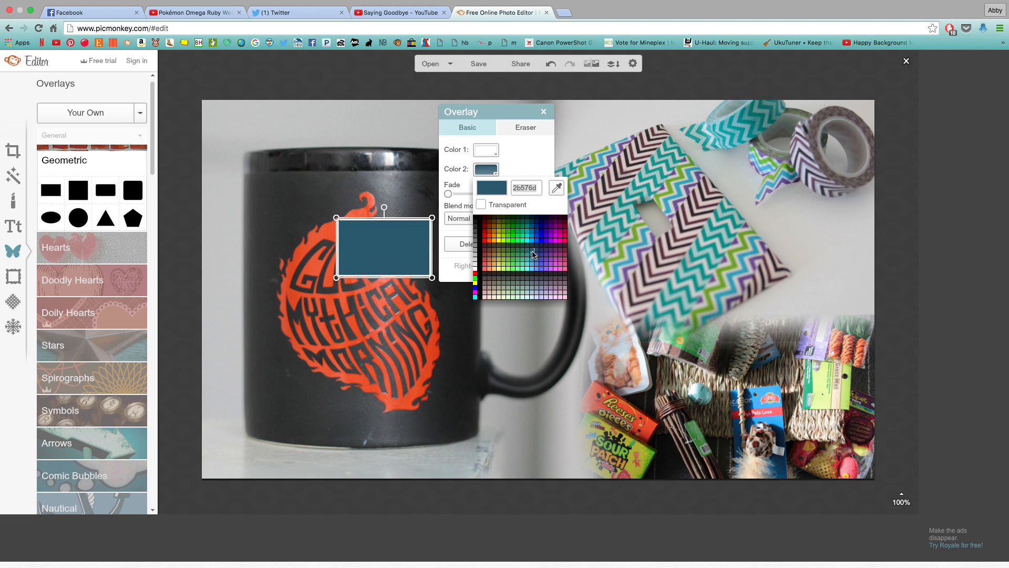
left_click(528, 256)
left_click_drag(473, 193, 459, 197)
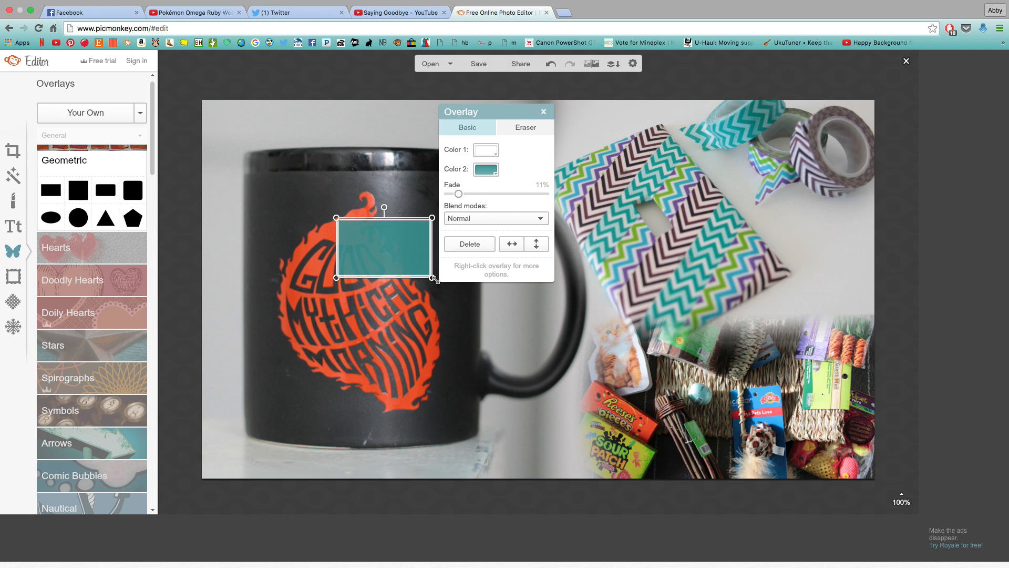
Enlarge the teal rectangle into a wide banner, tilt it counterclockwise and position it over the upper part of the mug.
left_click_drag(432, 277, 755, 362)
left_click_drag(630, 304, 562, 297)
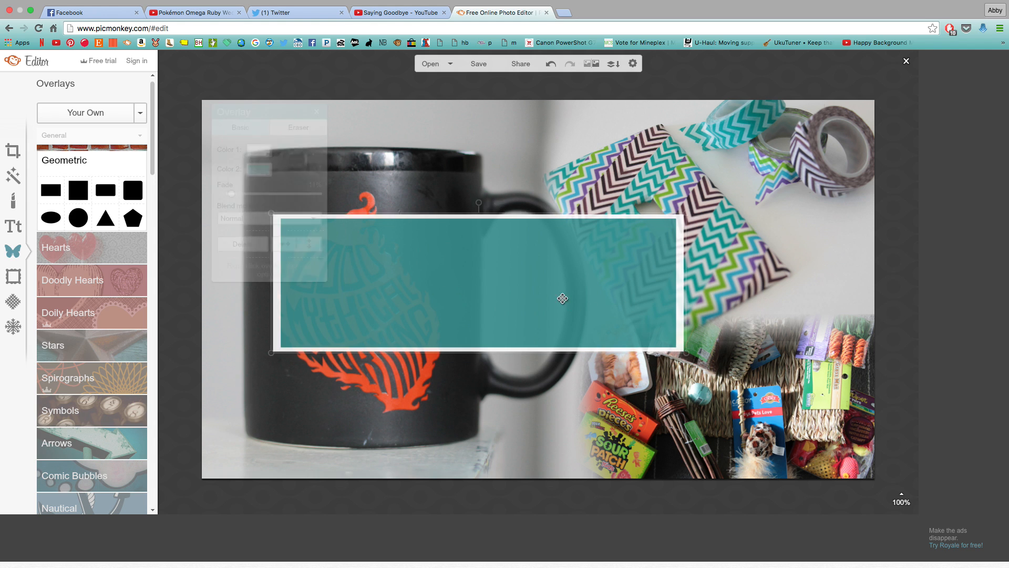
left_click_drag(480, 194, 463, 198)
left_click_drag(467, 257, 430, 193)
left_click_drag(657, 242, 582, 258)
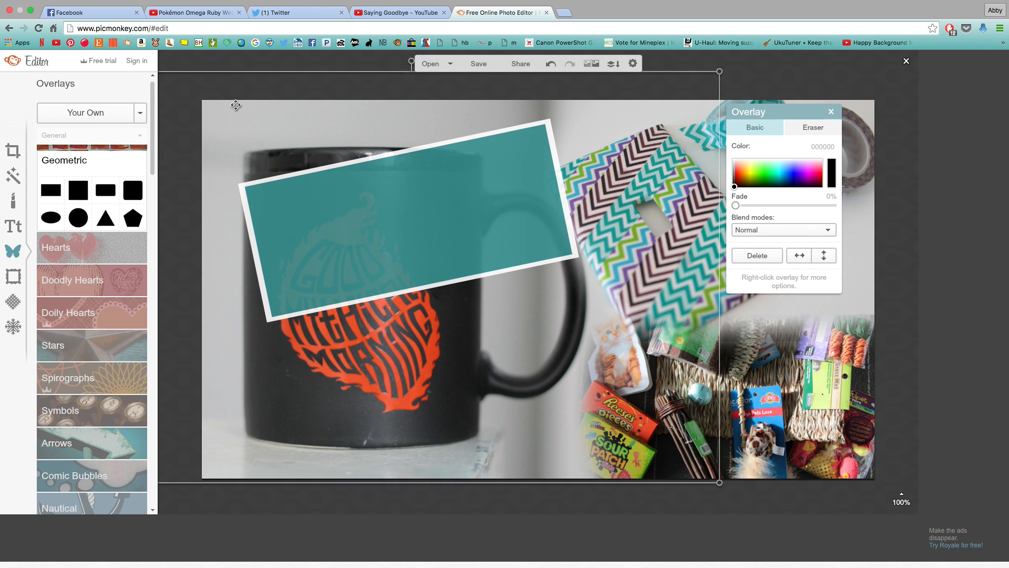
Add a second geometric rectangle, purple with a white outline and 20% fade, tilted clockwise across the canvas's lower-right area.
left_click(51, 190)
left_click_drag(585, 279, 579, 333)
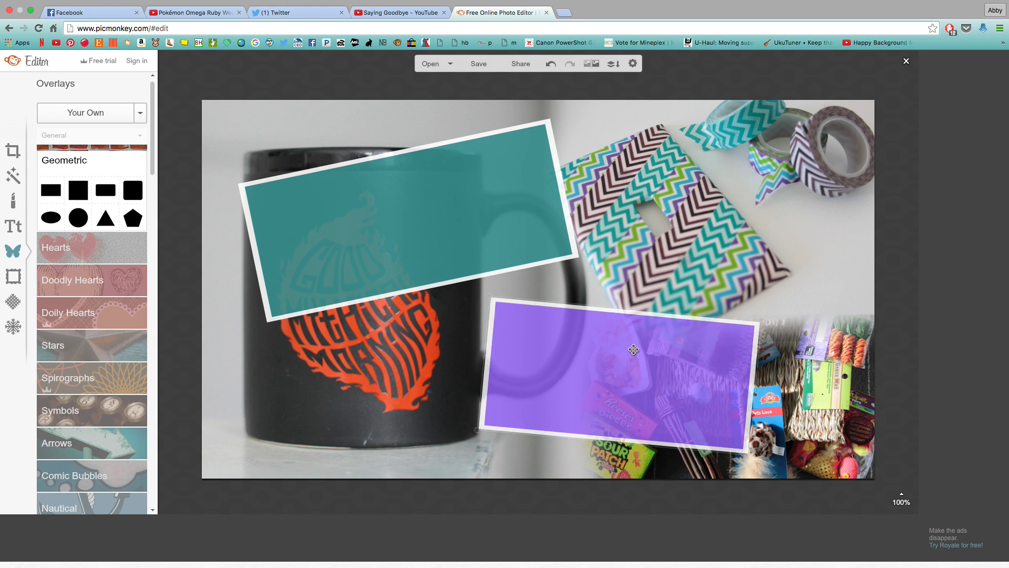
mouse_move(610, 344)
left_mouse_down()
mouse_move(626, 338)
mouse_move(599, 339)
left_mouse_up()
left_click_drag(451, 192, 430, 179)
left_click_drag(635, 362, 627, 347)
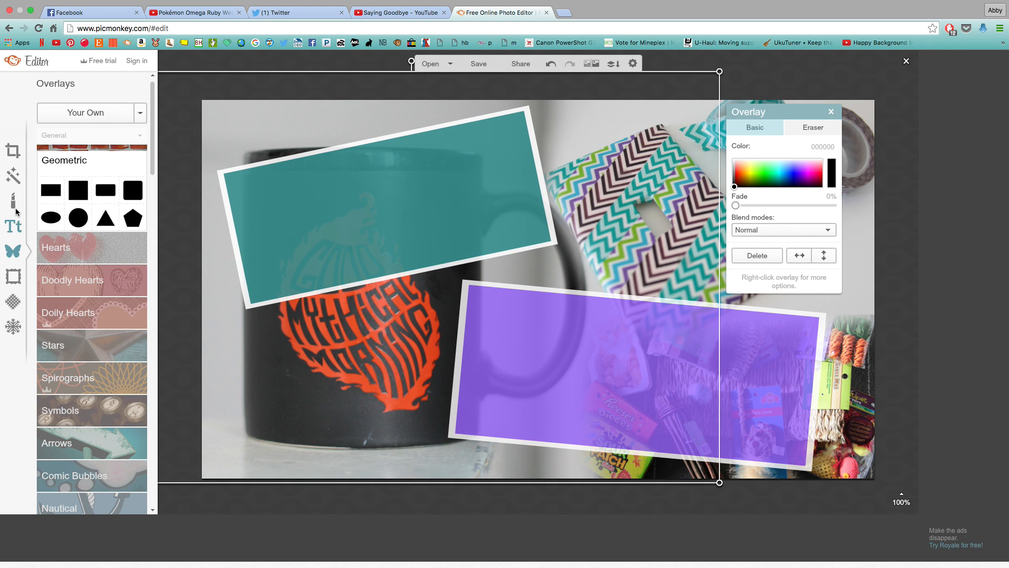
Add the white text TEST to the thumbnail and set it in the American Typewriter font.
left_click(16, 215)
left_click(75, 113)
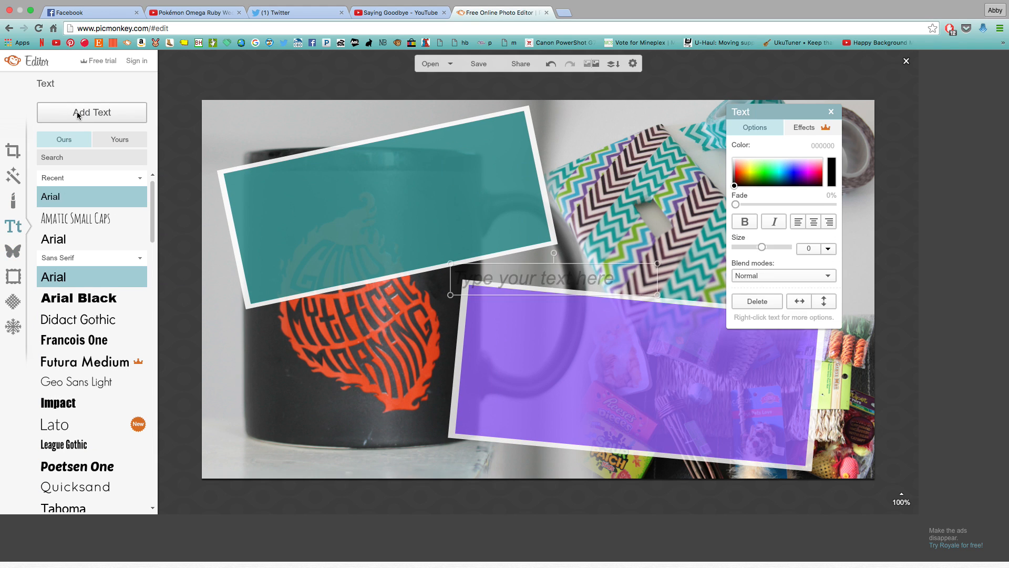
left_click_drag(735, 188, 733, 158)
type("TEST")
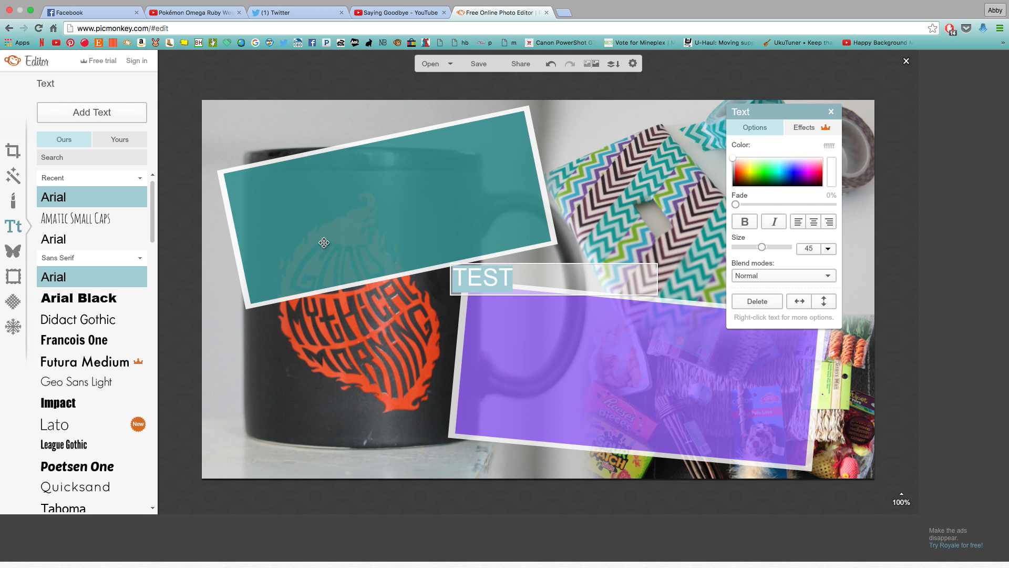
left_click(75, 218)
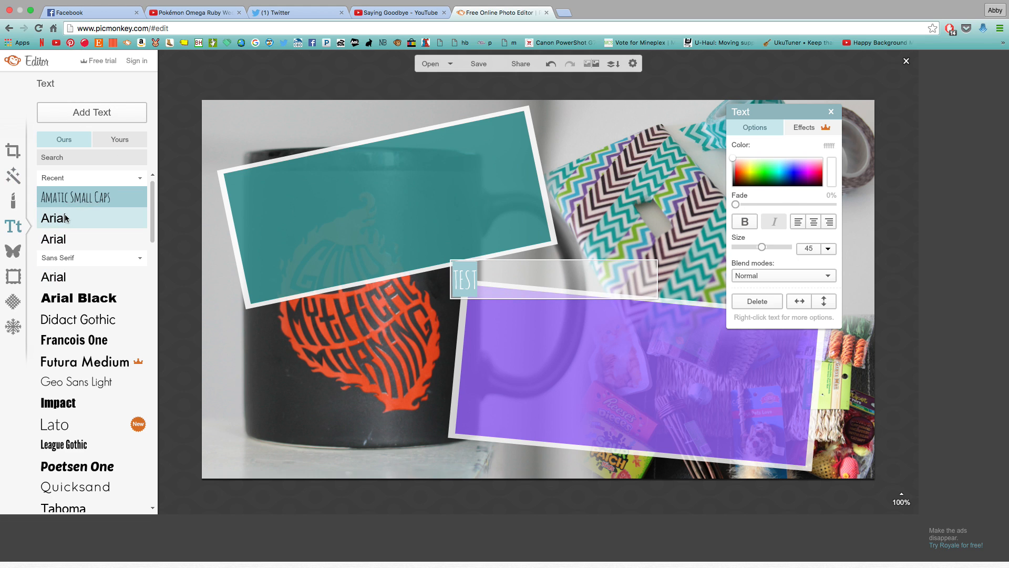
left_click(120, 139)
left_click(91, 445)
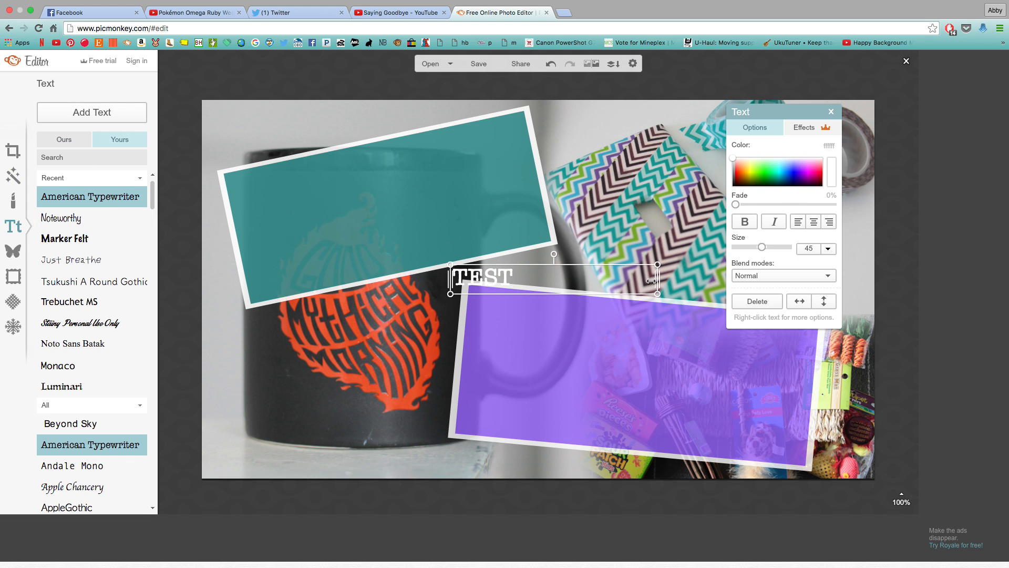
Enlarge and tilt the TEST text so it fills the teal rectangle, slightly widening the rectangle around it.
left_click_drag(657, 294, 702, 354)
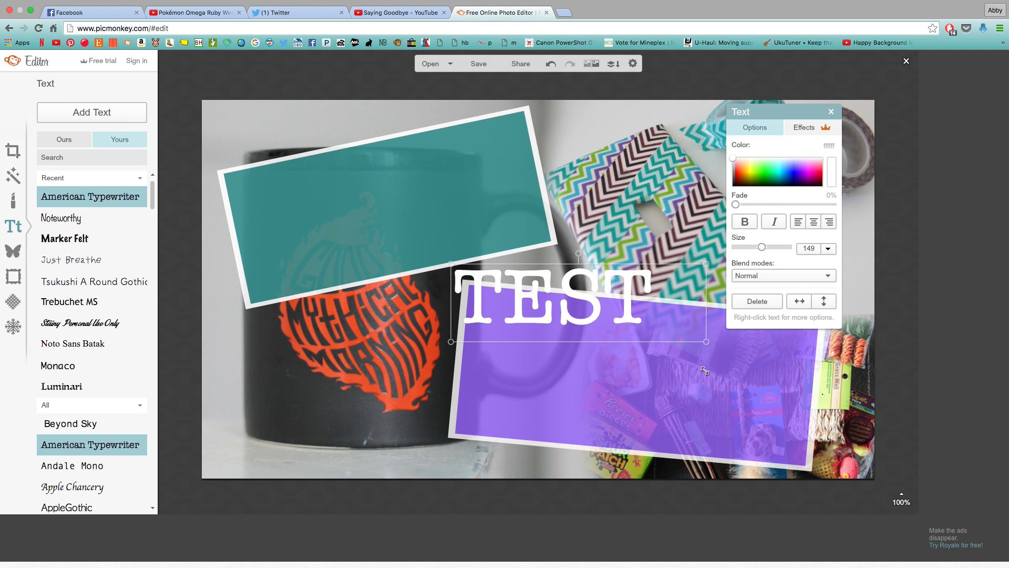
left_click_drag(464, 264, 448, 173)
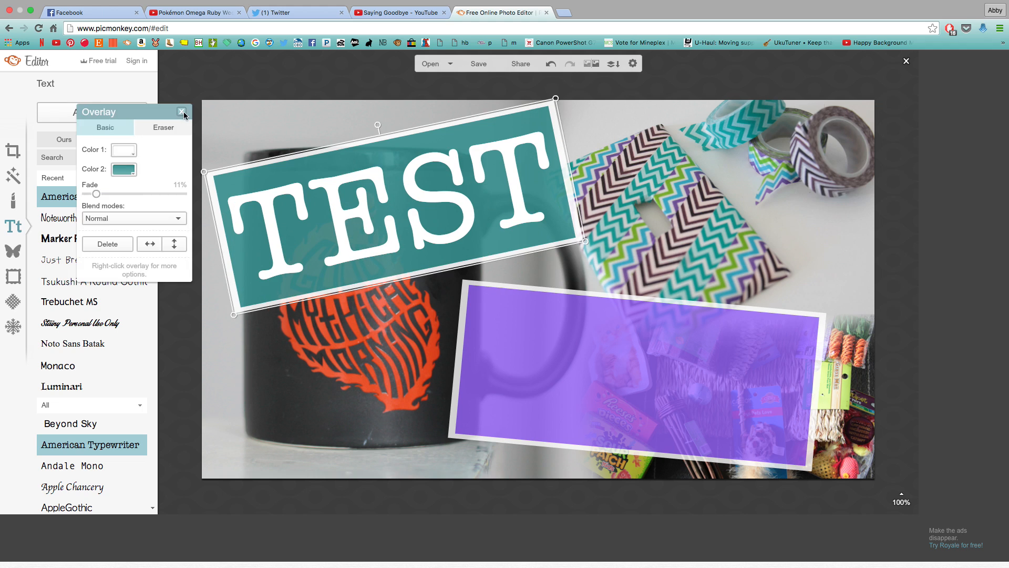
left_click(182, 112)
Add a second white text reading VIDEO and set it in the Noteworthy font.
left_click(98, 116)
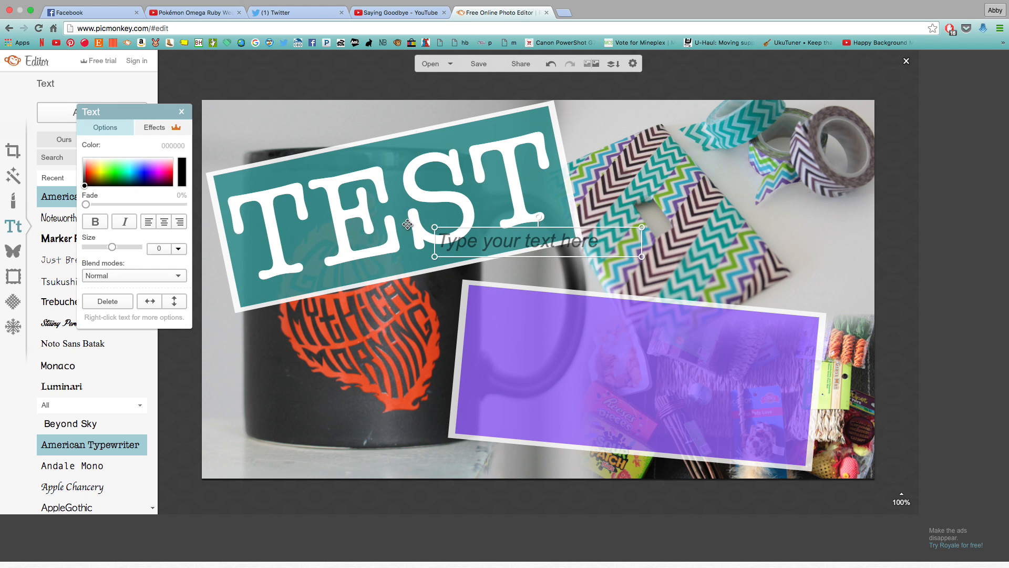
left_click(442, 242)
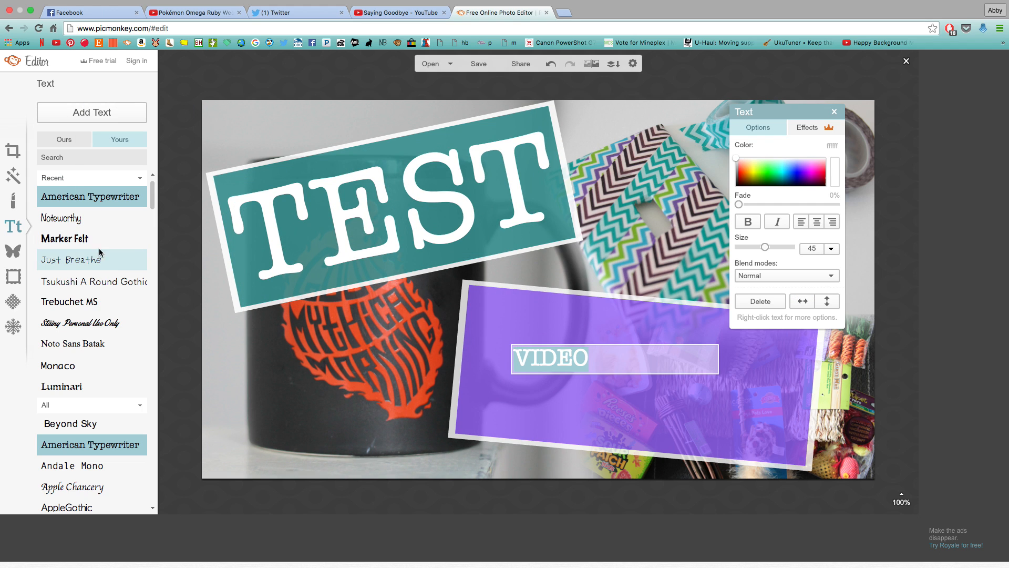
left_click(72, 218)
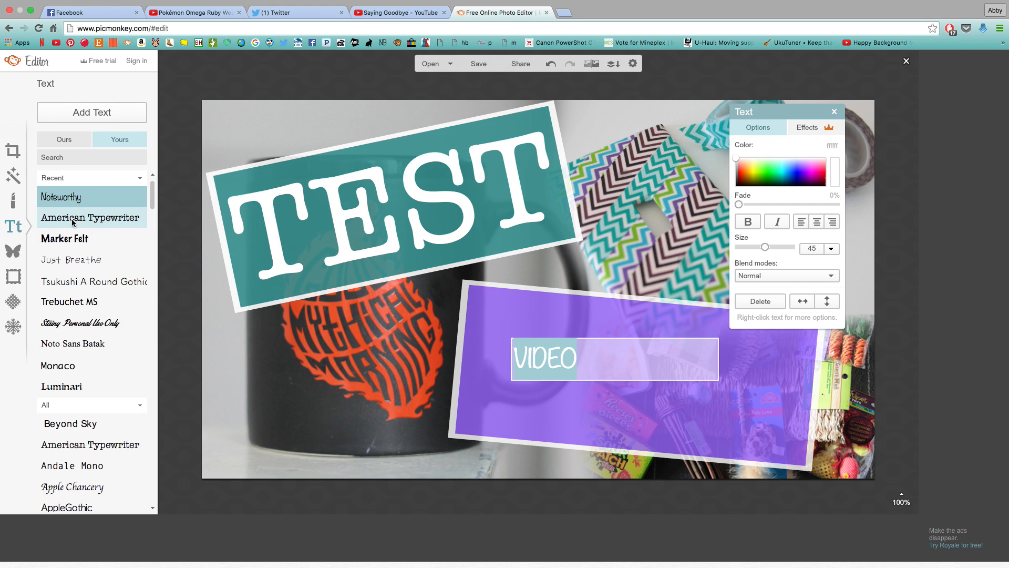
Enlarge the VIDEO text to size 215, tilt it to match the purple rectangle and move it onto that rectangle.
left_click(578, 530)
left_click(747, 391)
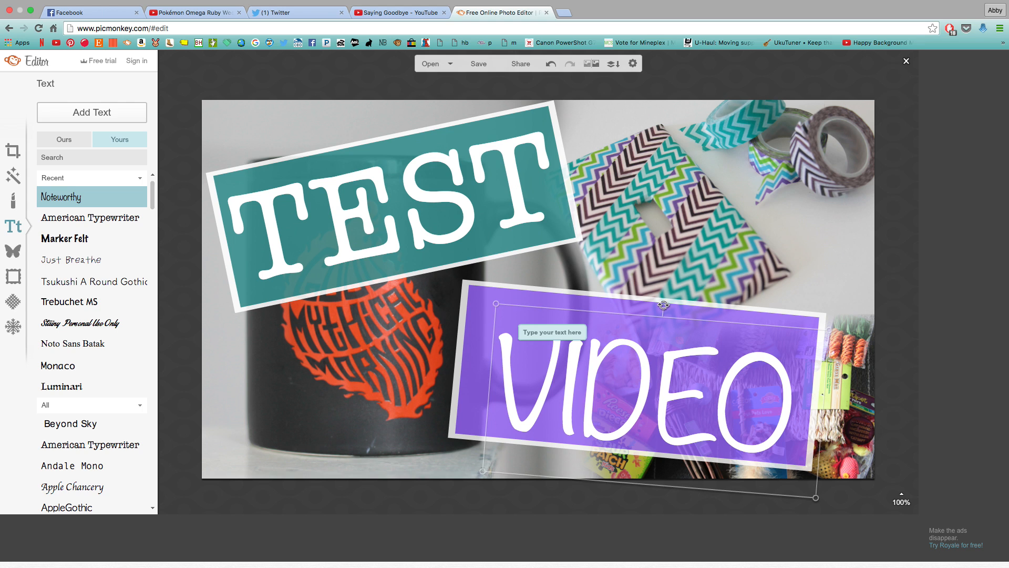
left_click_drag(663, 304, 665, 305)
left_click_drag(649, 370, 635, 349)
double_click(660, 334)
left_click(826, 365)
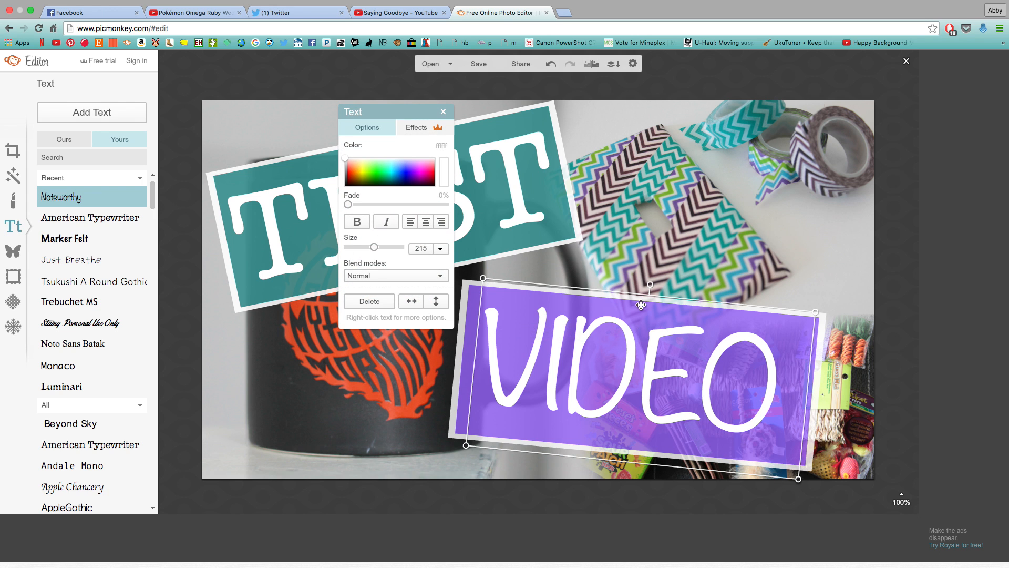
Fine-tune the VIDEO text's tilt and enlarge it to size 233.
double_click(652, 286)
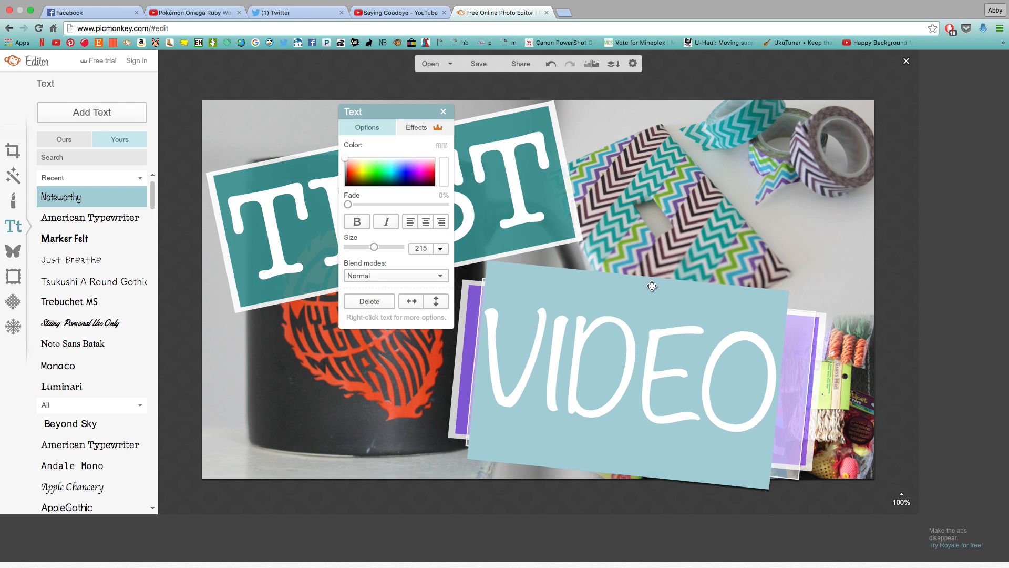
left_click(804, 349)
left_click(807, 279)
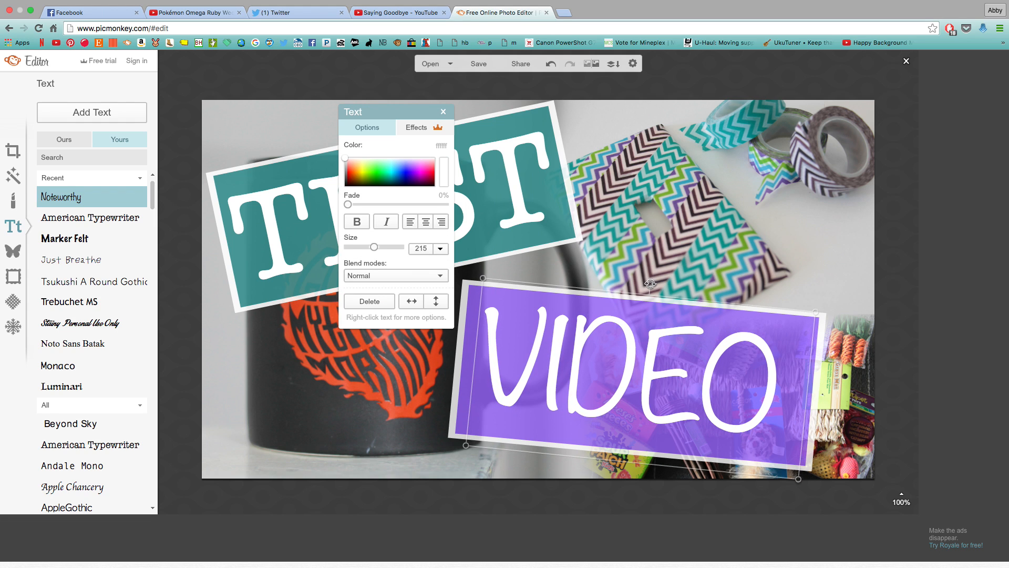
left_click_drag(650, 284, 649, 284)
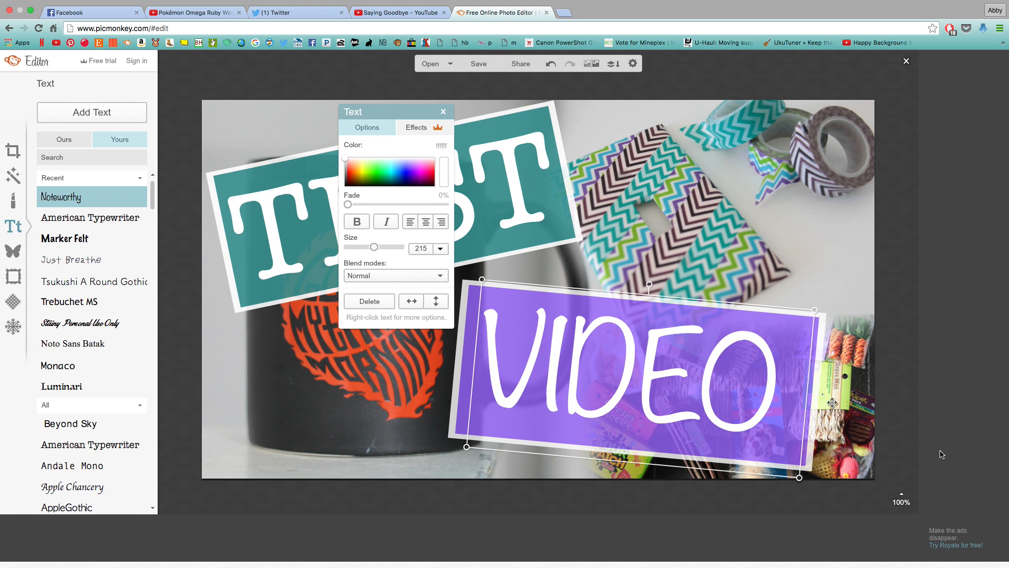
left_click_drag(798, 478, 815, 488)
Move the purple rectangle and its VIDEO text slightly down and to the left, uncovering more of the pet supplies photo.
scroll(469, 287, "down", 5)
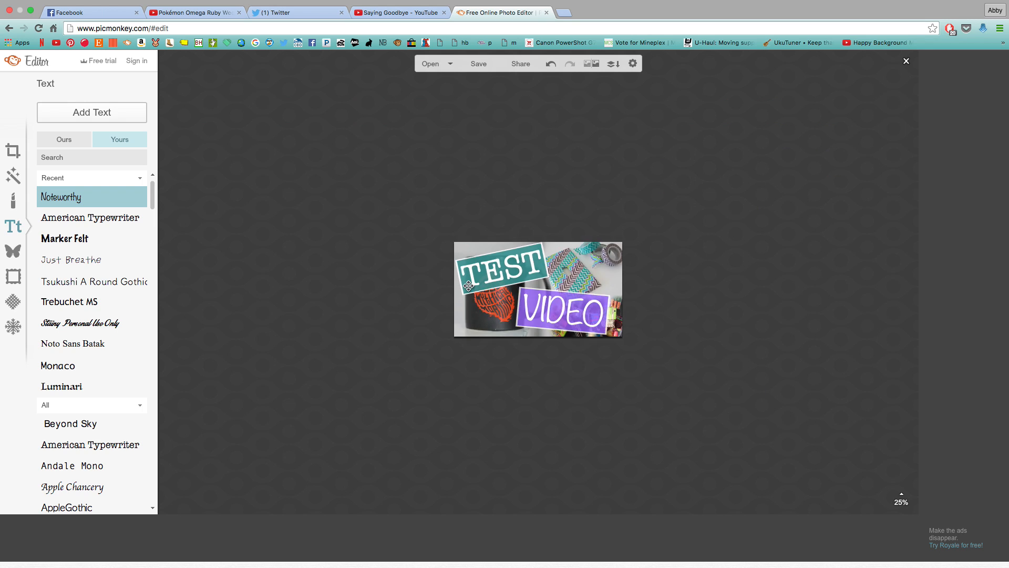
scroll(485, 312, "up", 2)
scroll(486, 312, "down", 1)
scroll(536, 295, "up", 2)
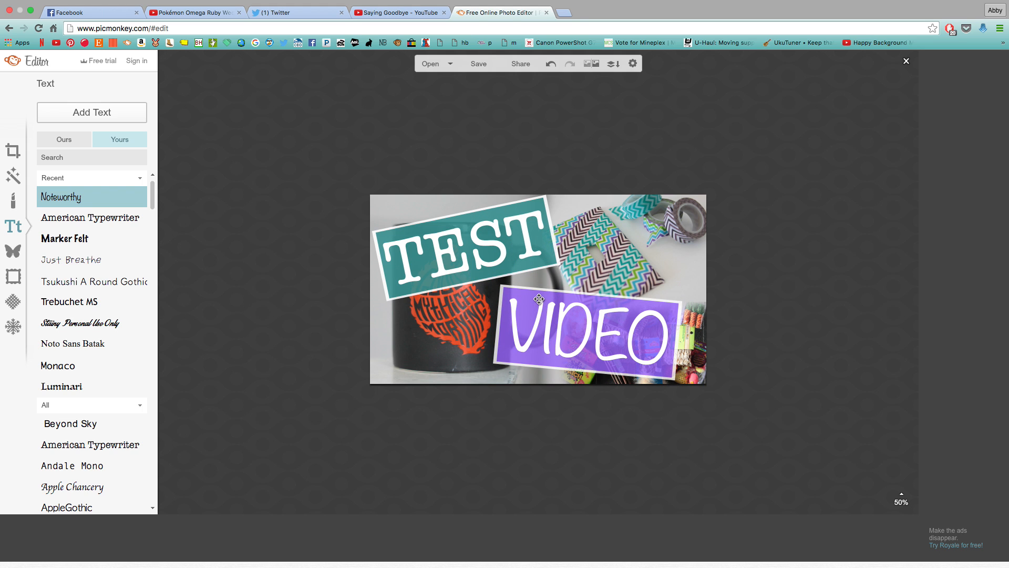
scroll(506, 236, "up", 1)
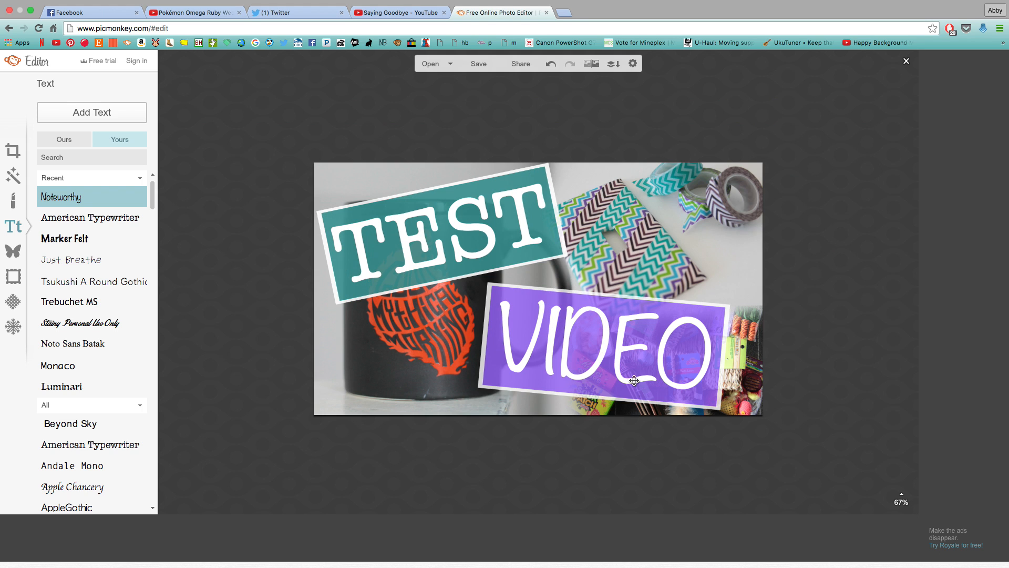
left_click(492, 375)
left_click_drag(460, 375, 458, 379)
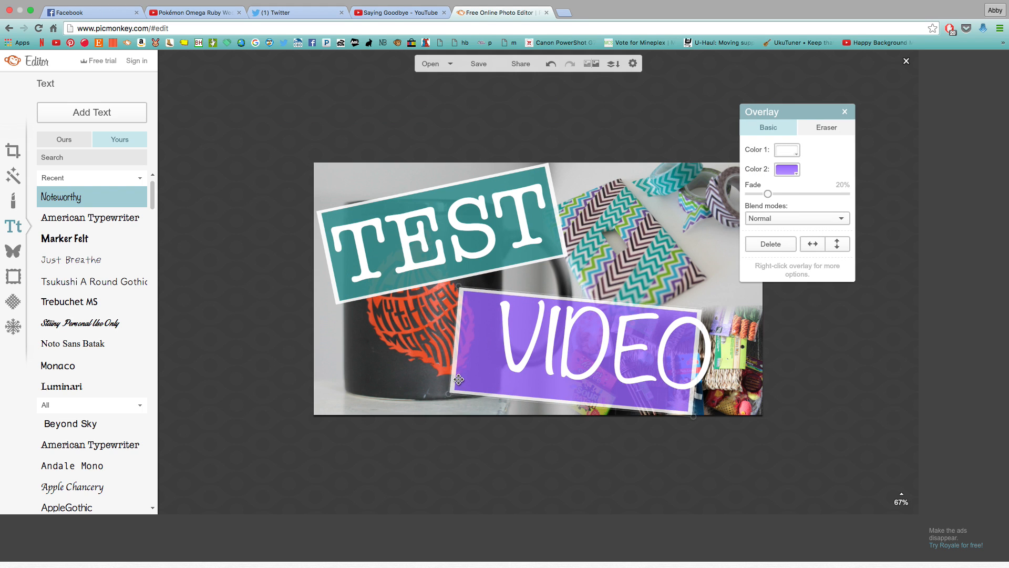
left_click(555, 399)
left_click(618, 347)
left_click_drag(618, 347, 594, 354)
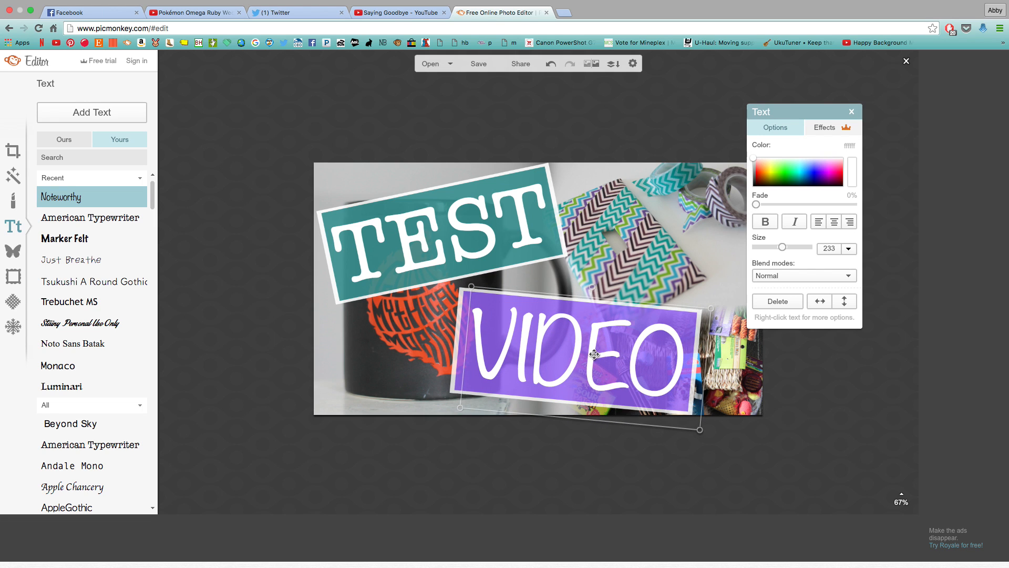
left_click(790, 462)
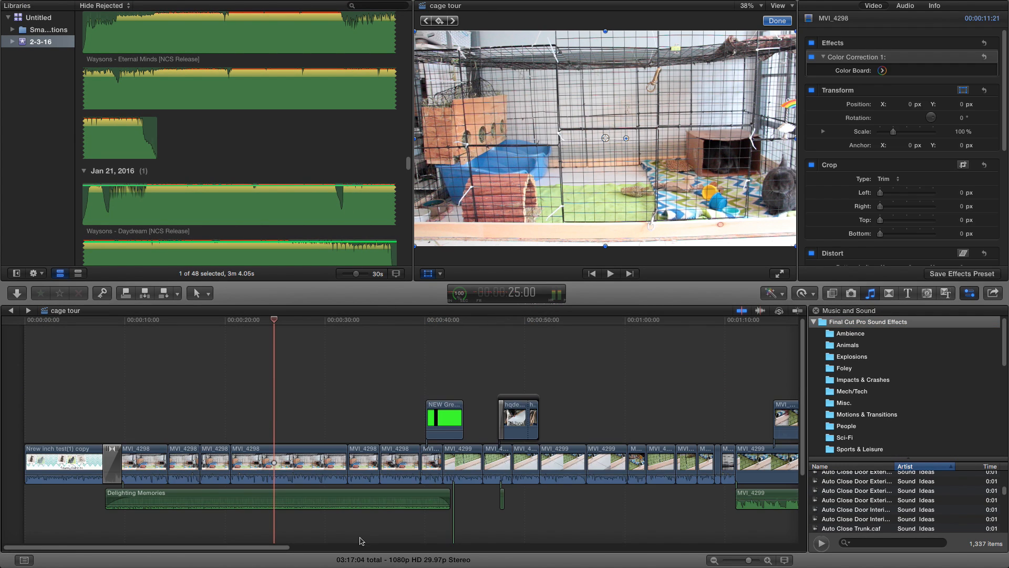
Switch to Final Cut Pro, browse the 2-3-16 event's media and preview the februarys vlog project.
left_click_drag(279, 550, 560, 557)
scroll(280, 125, "down", 10)
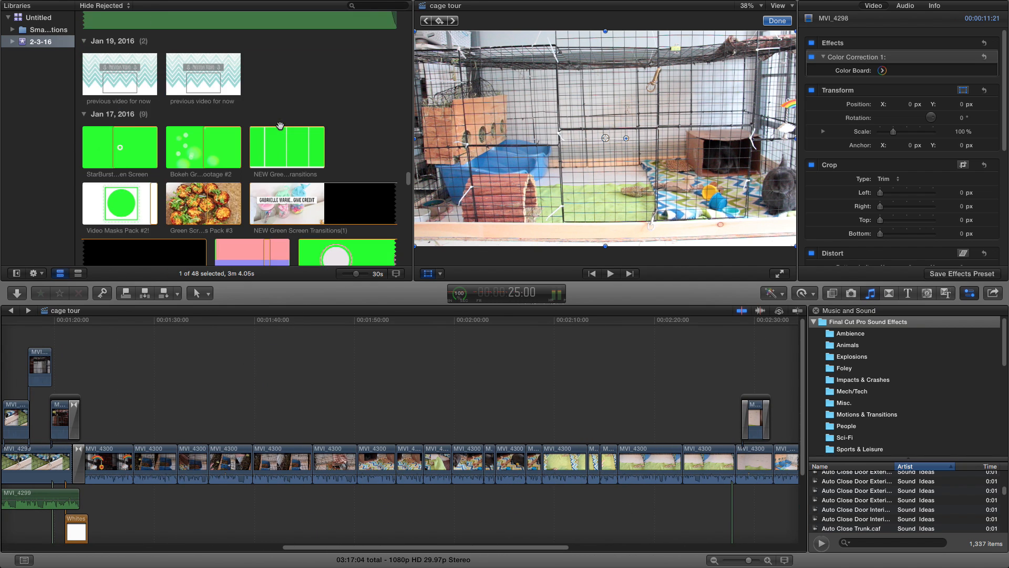
scroll(280, 125, "up", 10)
scroll(316, 153, "down", 5)
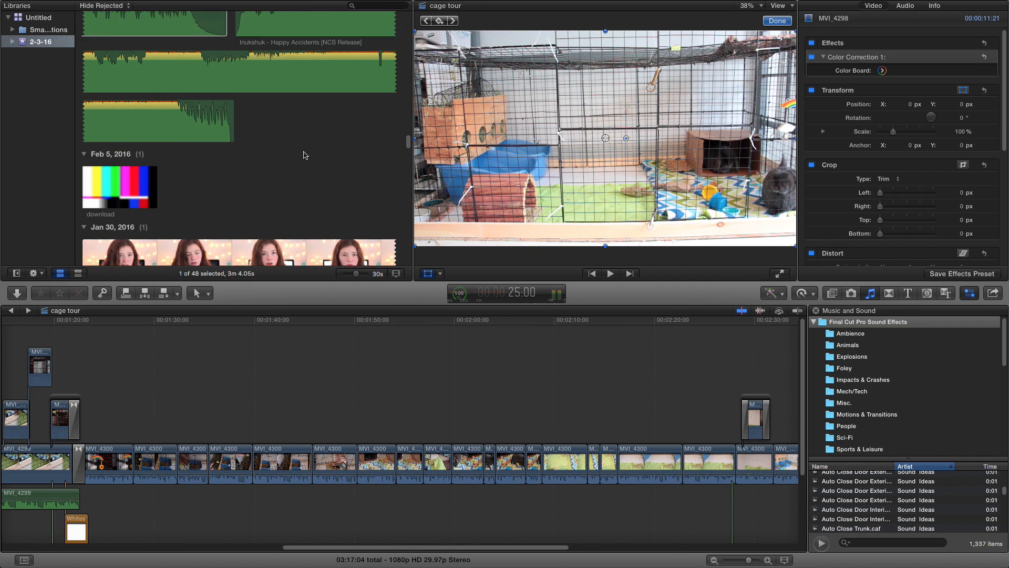
scroll(324, 161, "up", 5)
scroll(324, 161, "up", 5)
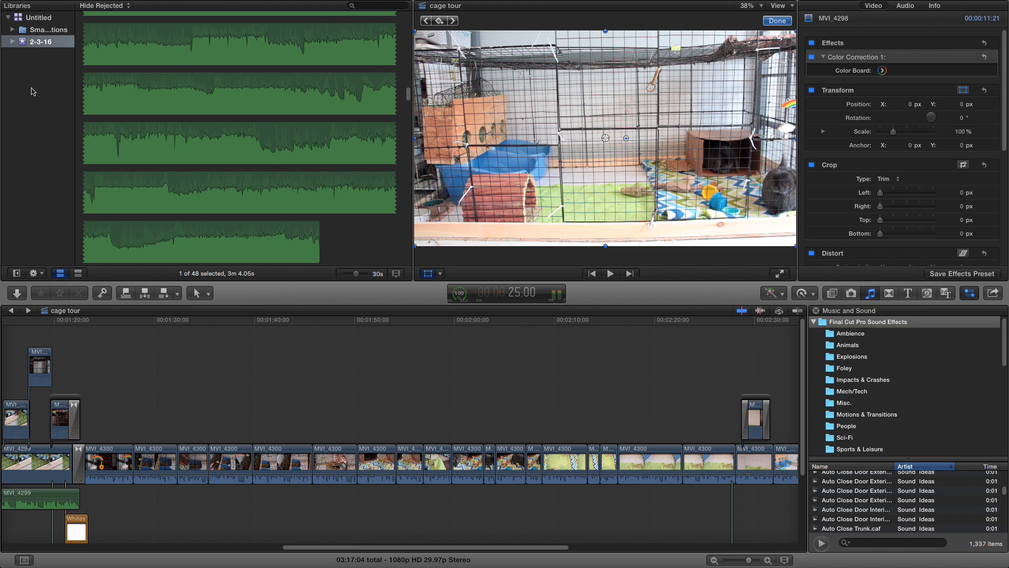
scroll(179, 104, "up", 10)
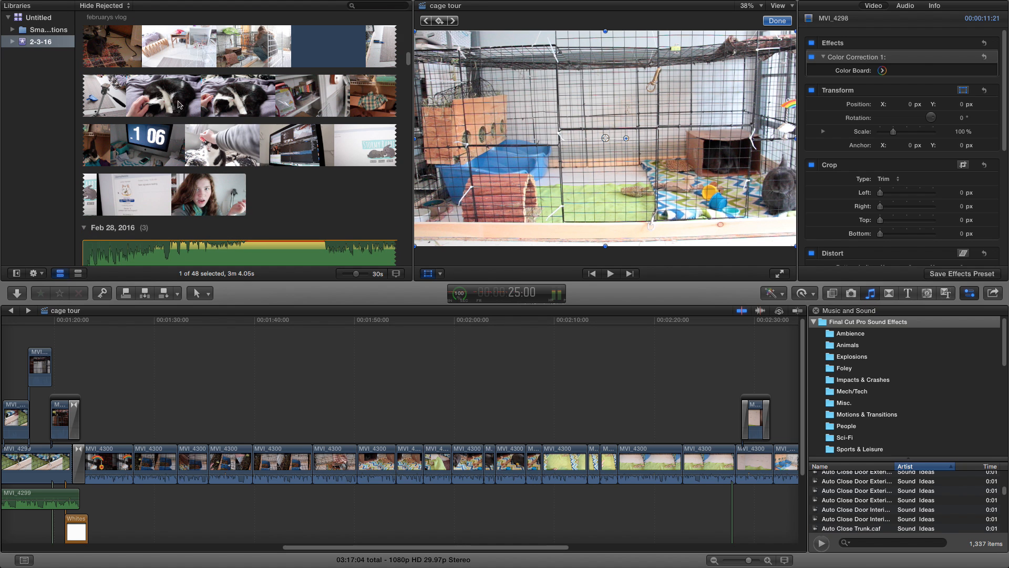
left_click(178, 104)
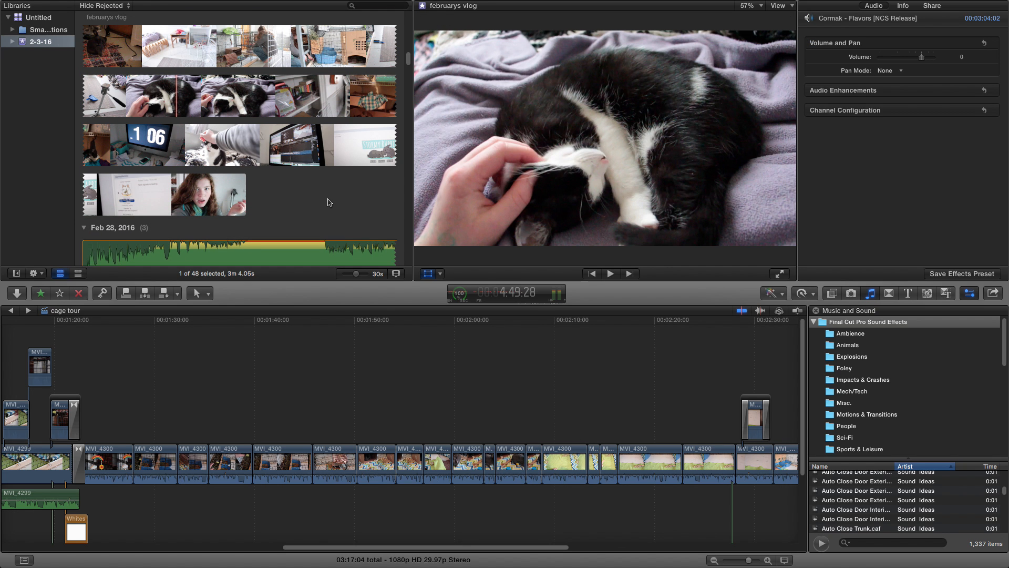
scroll(330, 203, "up", 2)
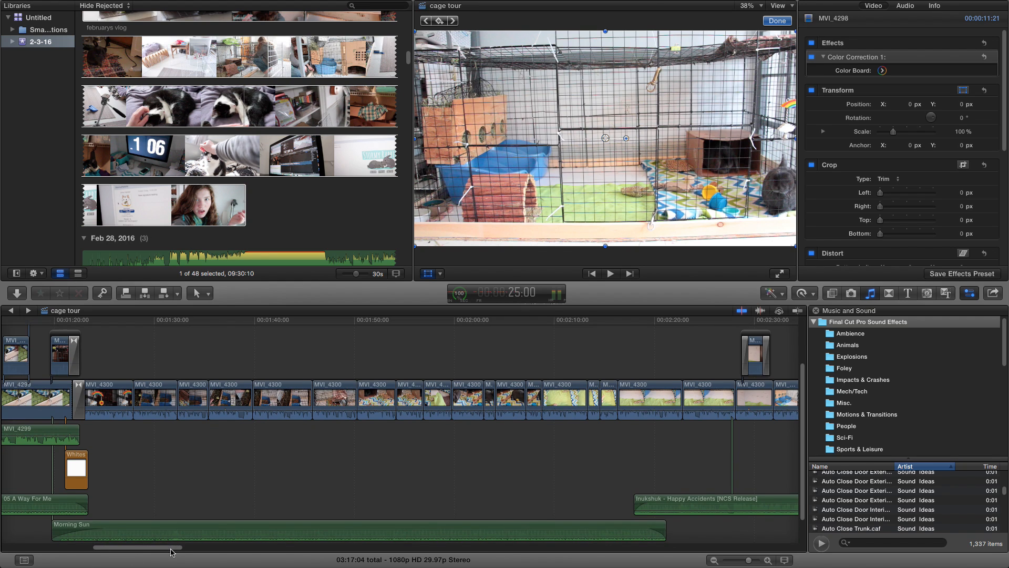
Examine the clips and music tracks at the beginning of the cage tour timeline, viewing the frame at 53:01.
left_click_drag(170, 549, 37, 556)
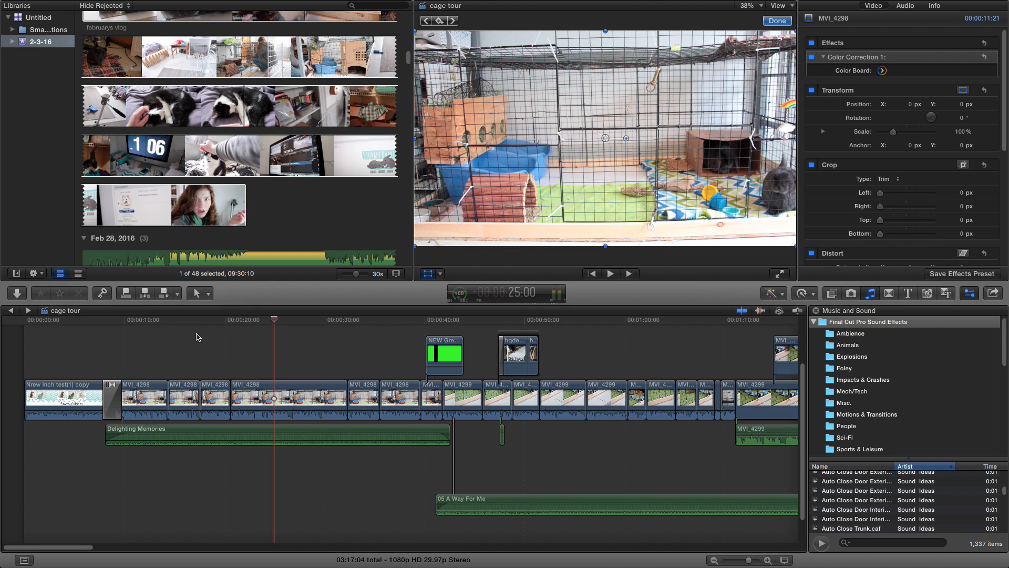
left_click(288, 394)
left_click(554, 456)
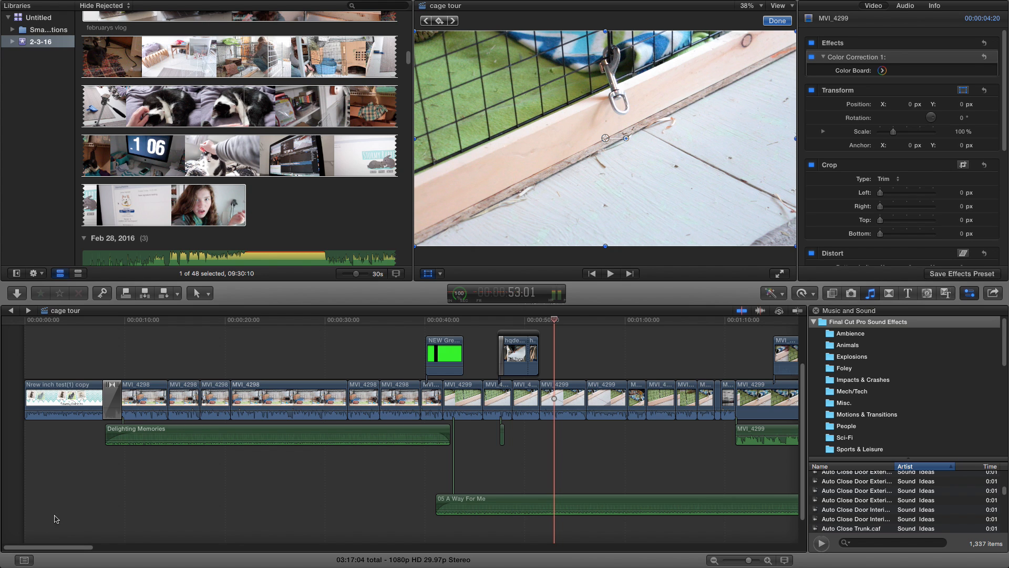
left_click_drag(79, 547, 157, 548)
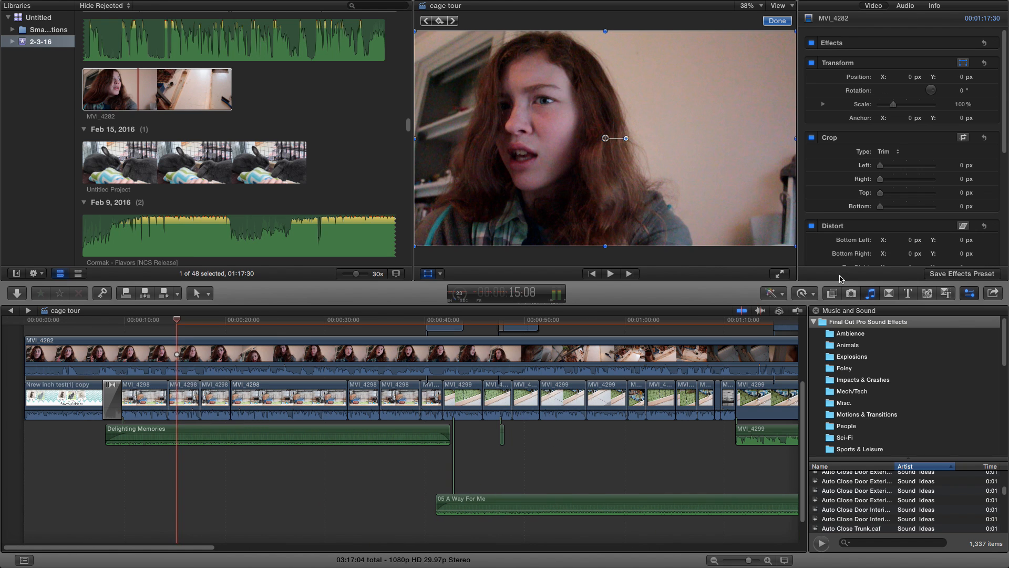
Leave the transform controls and use the Color Board to adjust MVI_4282's exposure highlights and raise its saturation highlights to 9%.
left_click(778, 21)
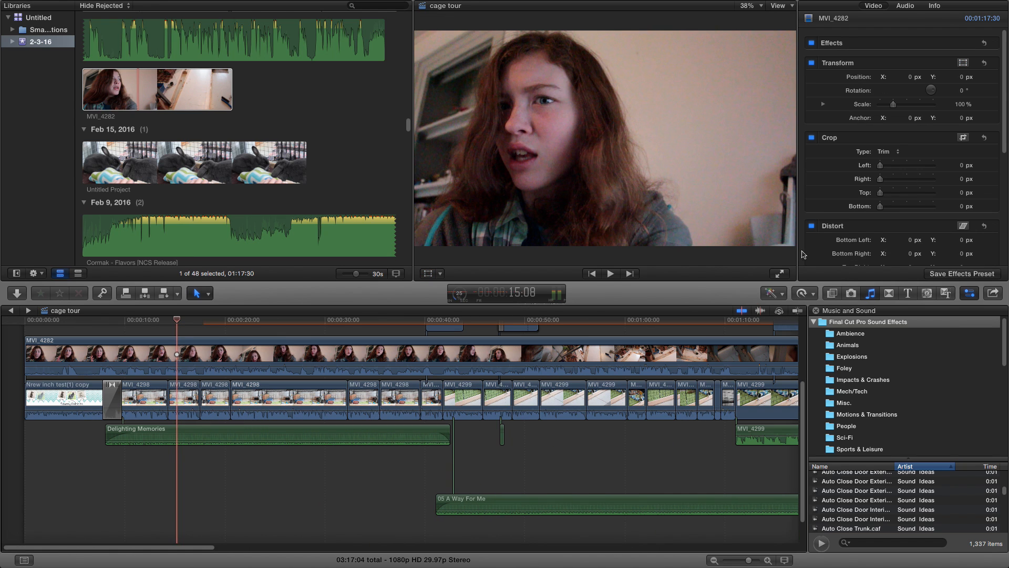
left_click(780, 295)
left_click(790, 328)
left_click(780, 290)
left_click(797, 323)
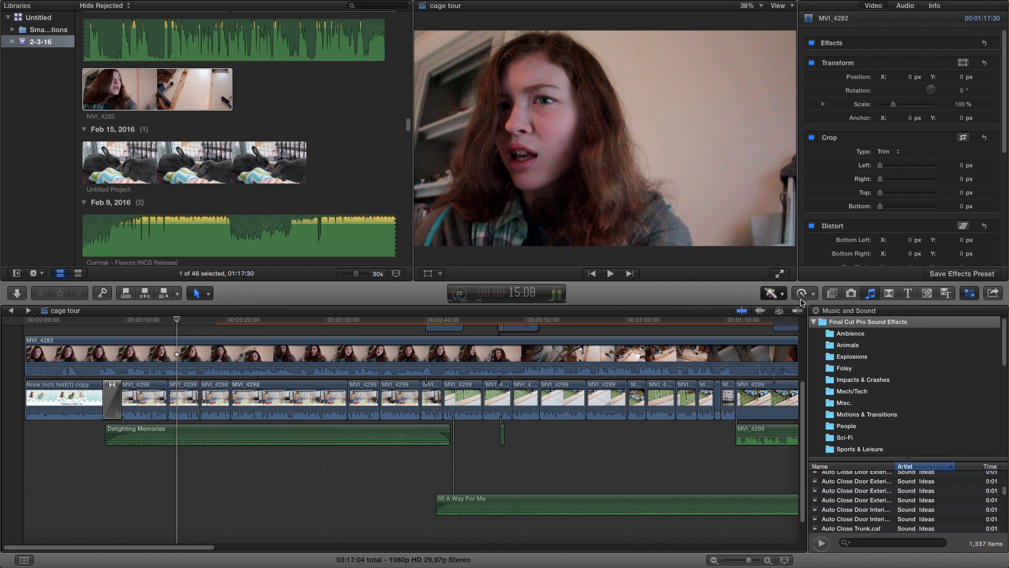
left_click(944, 36)
mouse_move(978, 110)
left_mouse_down()
mouse_move(971, 79)
mouse_move(973, 106)
left_mouse_up()
left_click(900, 30)
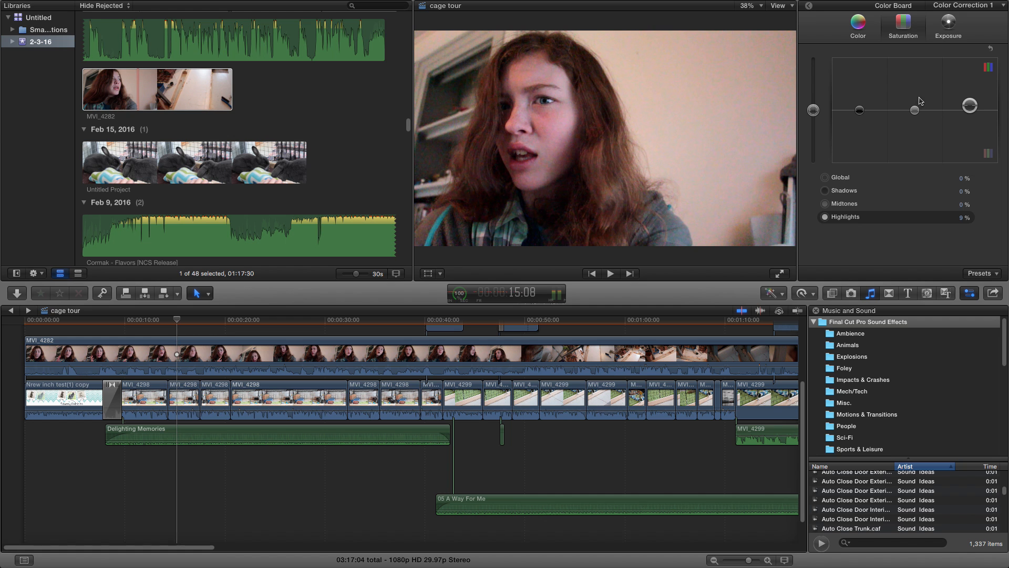
Delete the connected MVI_4282 clip above the main storyline of the cage tour timeline.
left_click(365, 176)
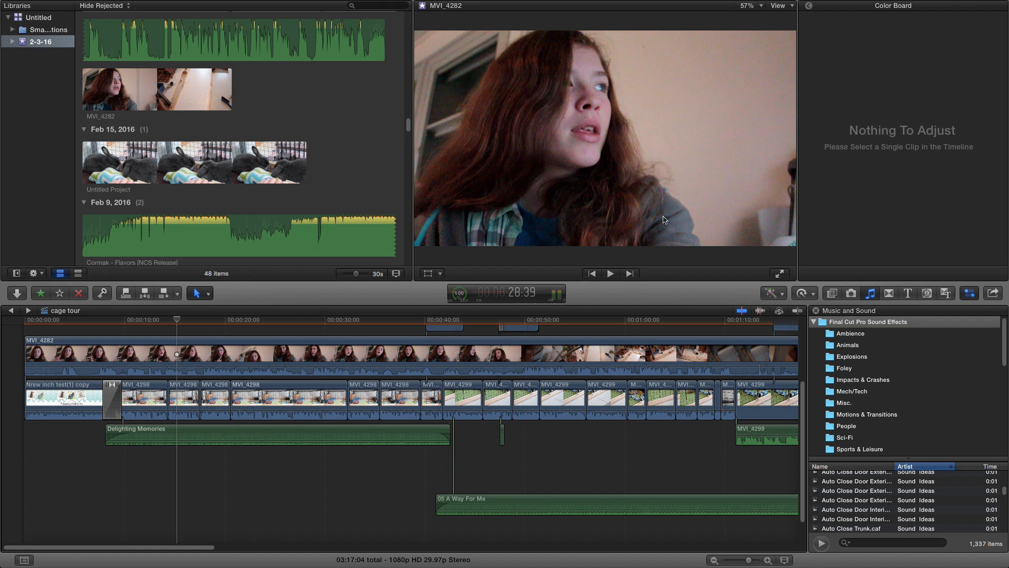
left_click(227, 382)
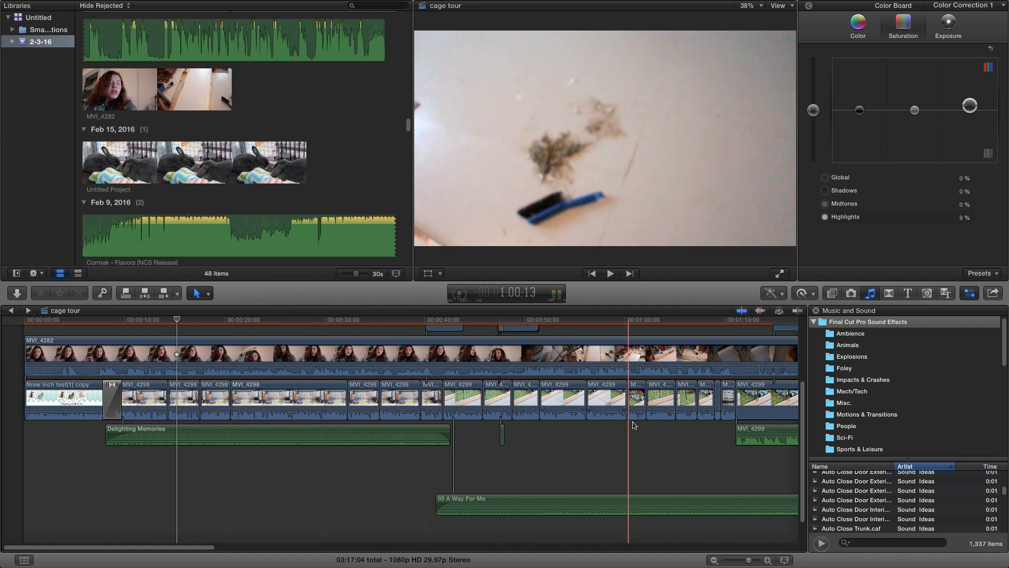
left_click(482, 352)
key("Delete")
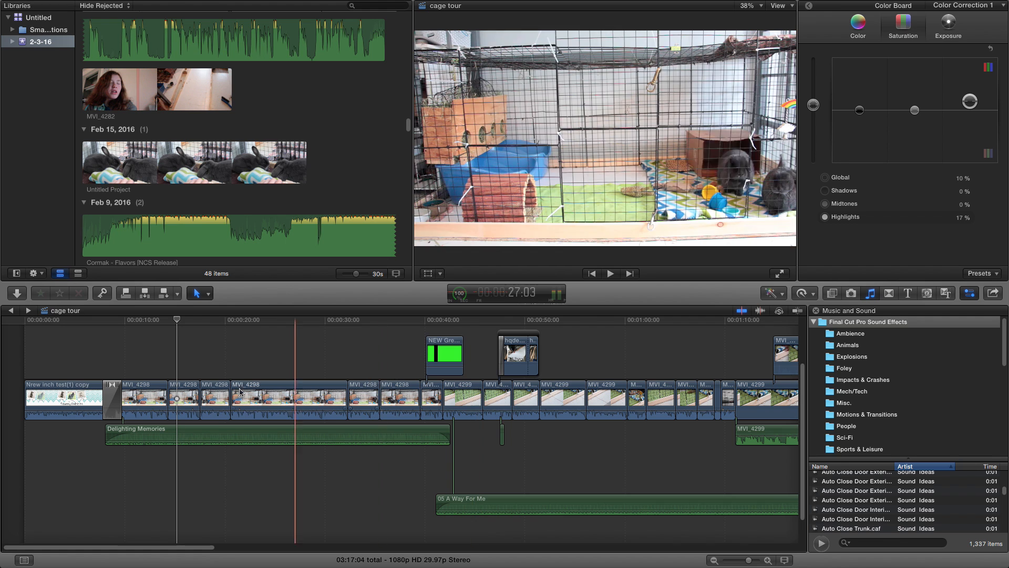
Show the exposure corrections of the longest MVI_4298 cage clip, near 24 seconds in the cage tour timeline.
left_click(273, 399)
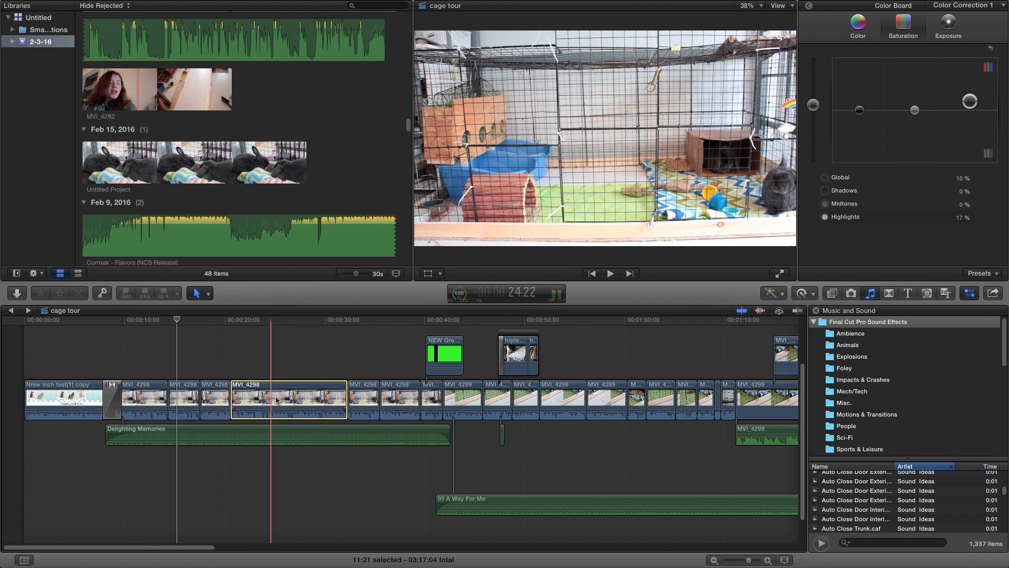
left_click(951, 25)
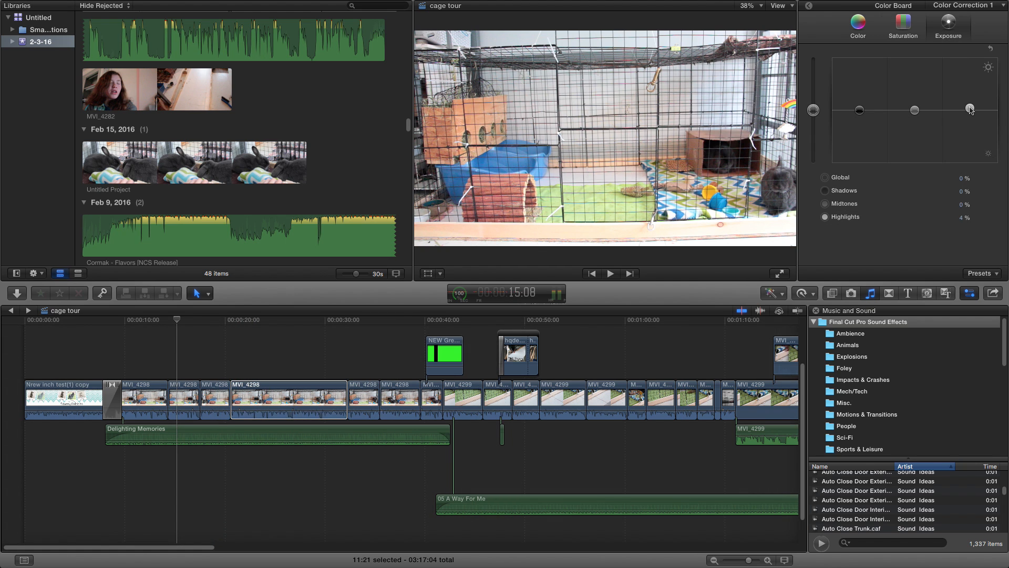